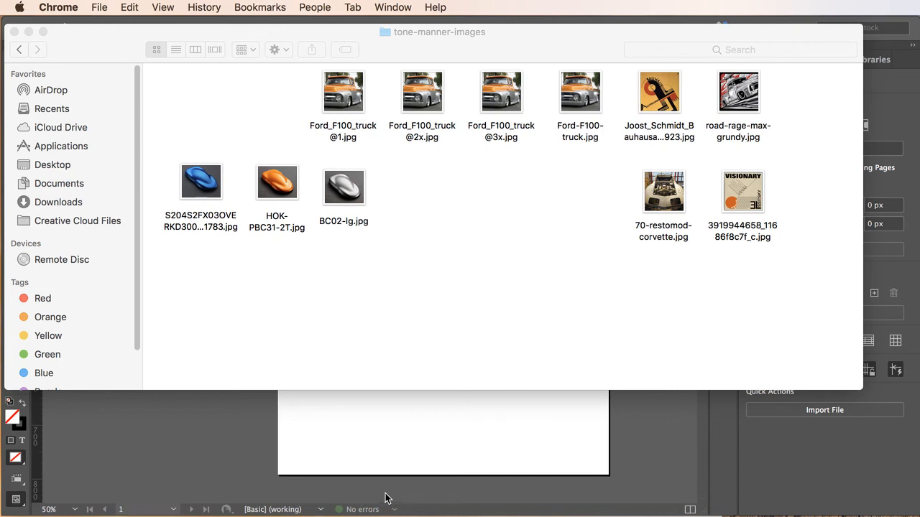
Switch to InDesign and create a new layer named "images" above the headline layer.
left_click(614, 493)
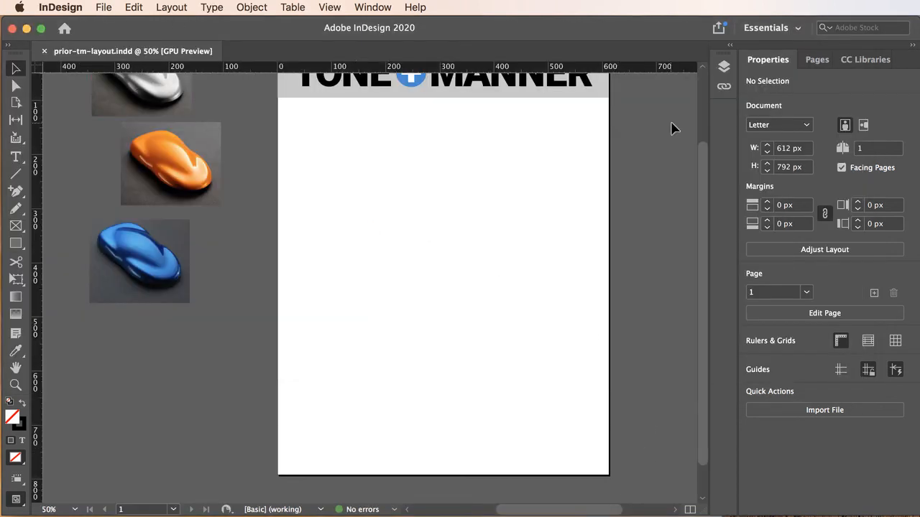
left_click(724, 68)
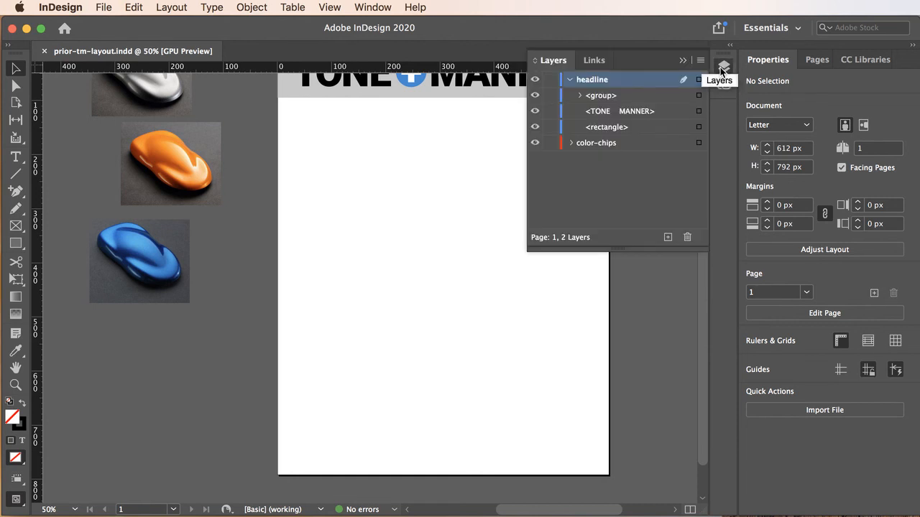
left_click(572, 80)
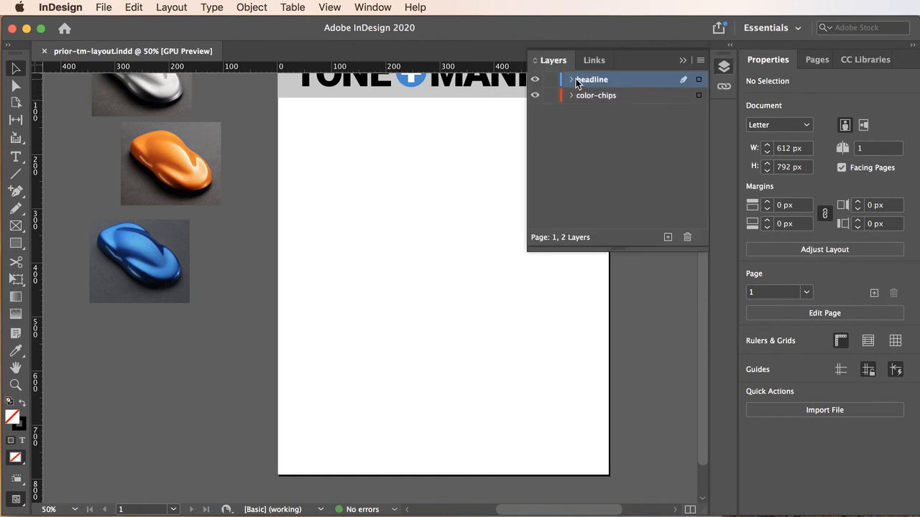
left_click(667, 238)
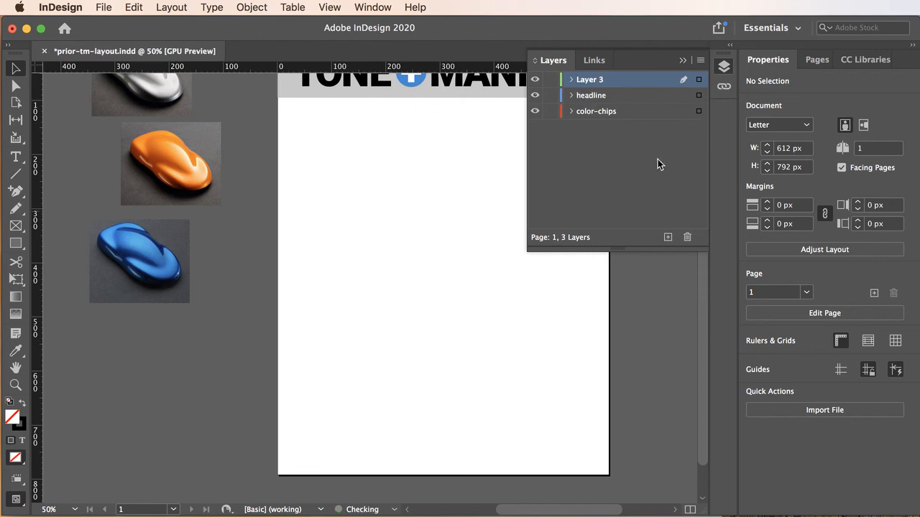
double_click(594, 80)
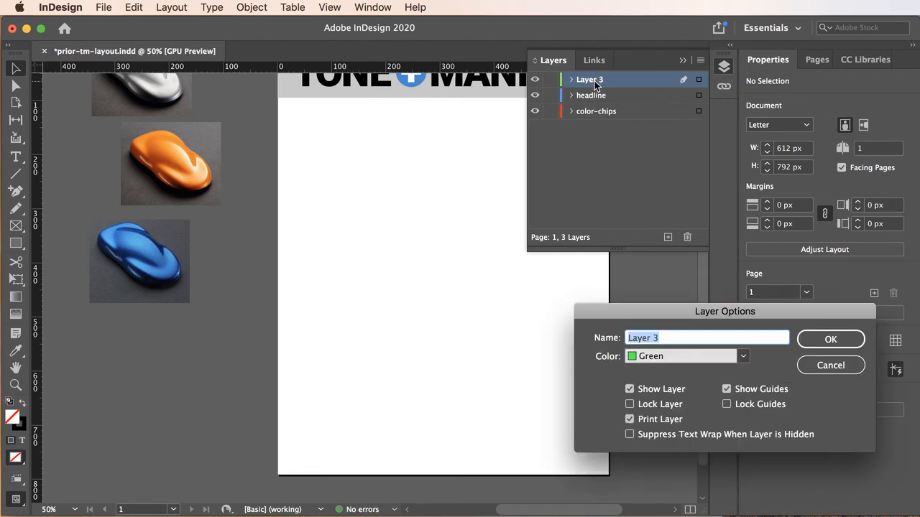
type("images")
key("Return")
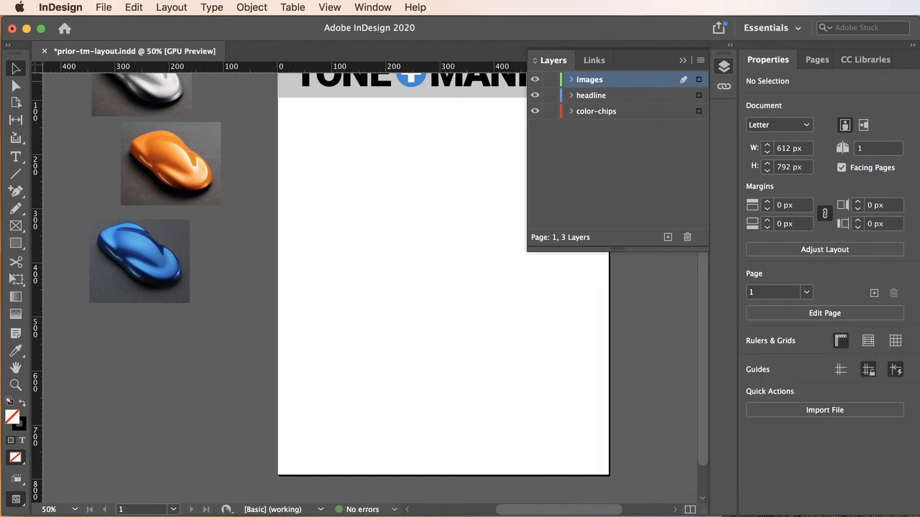
left_click(102, 7)
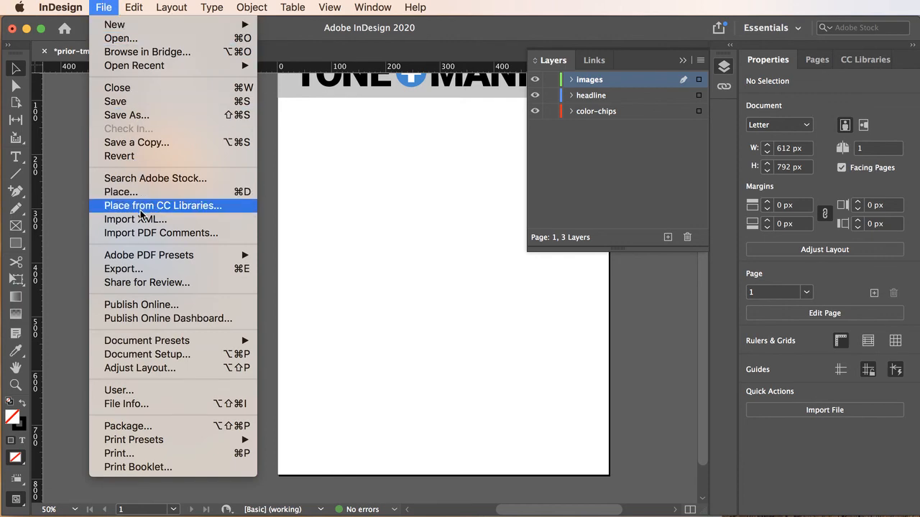
left_click(130, 192)
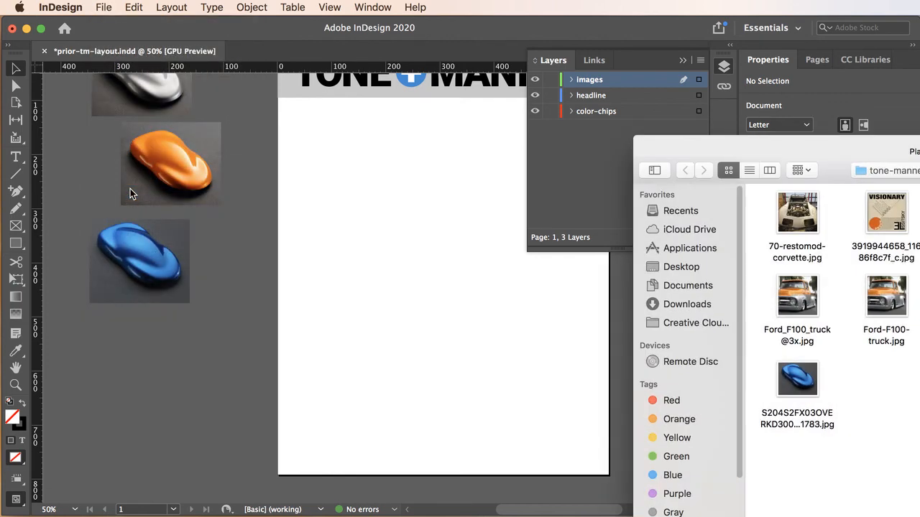
left_click_drag(775, 152, 406, 88)
left_click(612, 108)
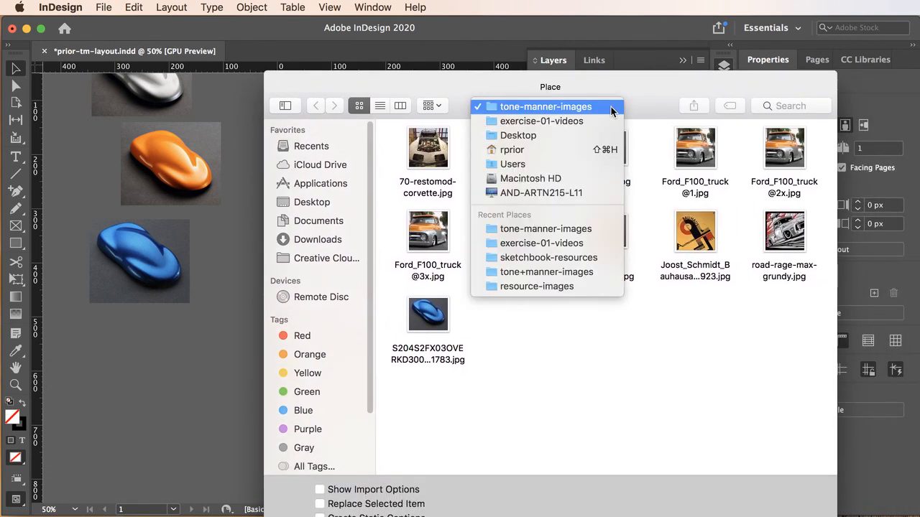
left_click(610, 107)
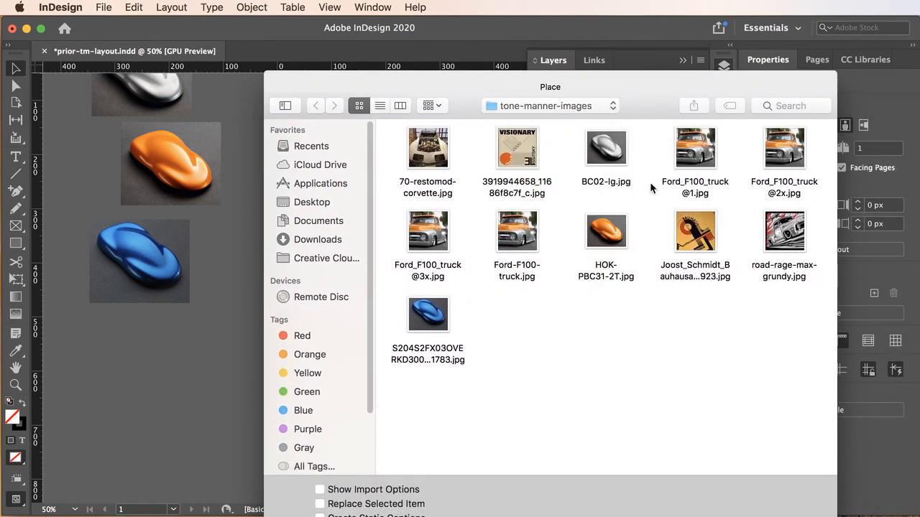
left_click_drag(654, 90, 594, 68)
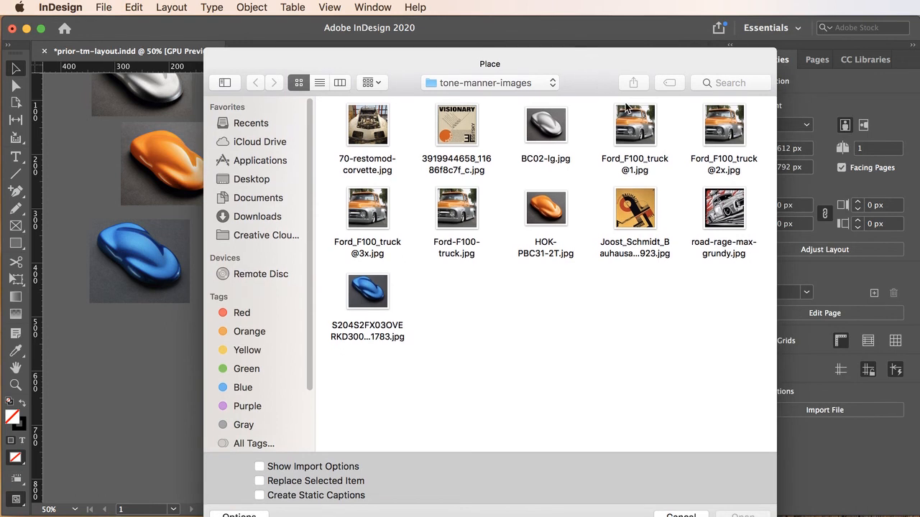
left_click(380, 124)
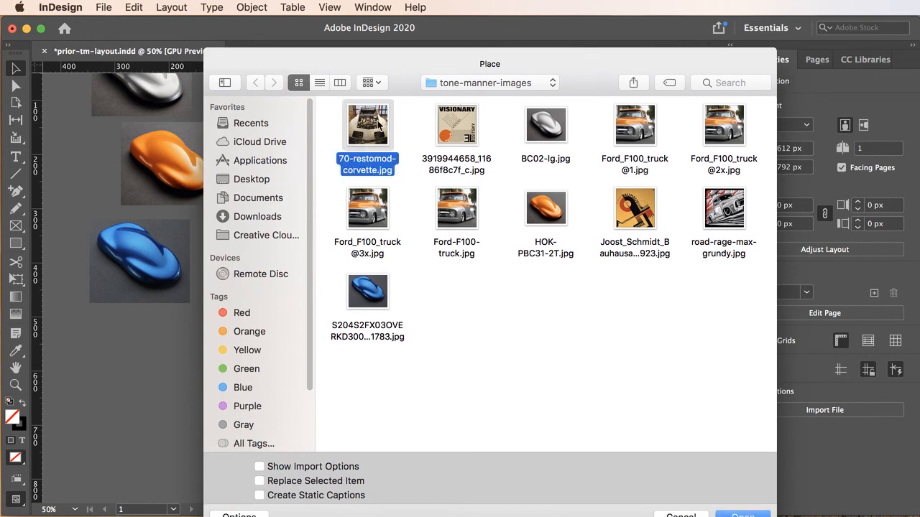
left_click(456, 125, "super")
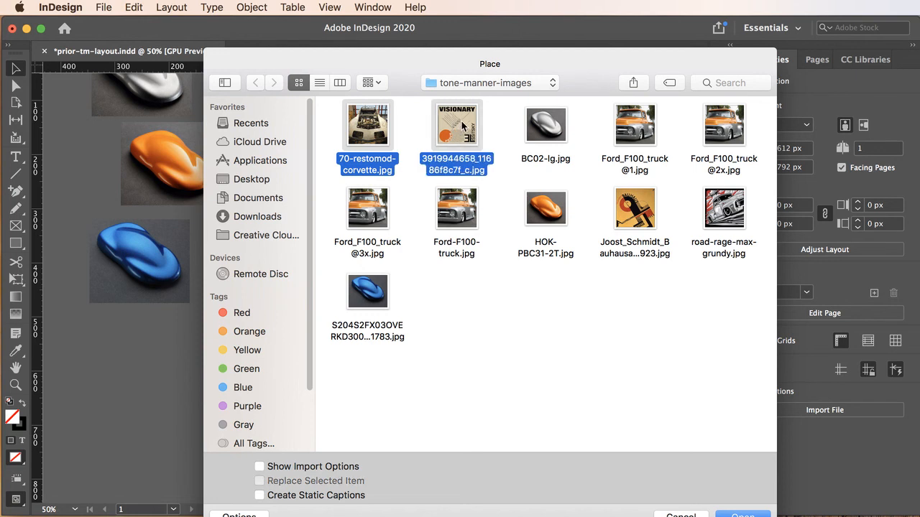
left_click(457, 215, "super")
left_click(629, 207, "super")
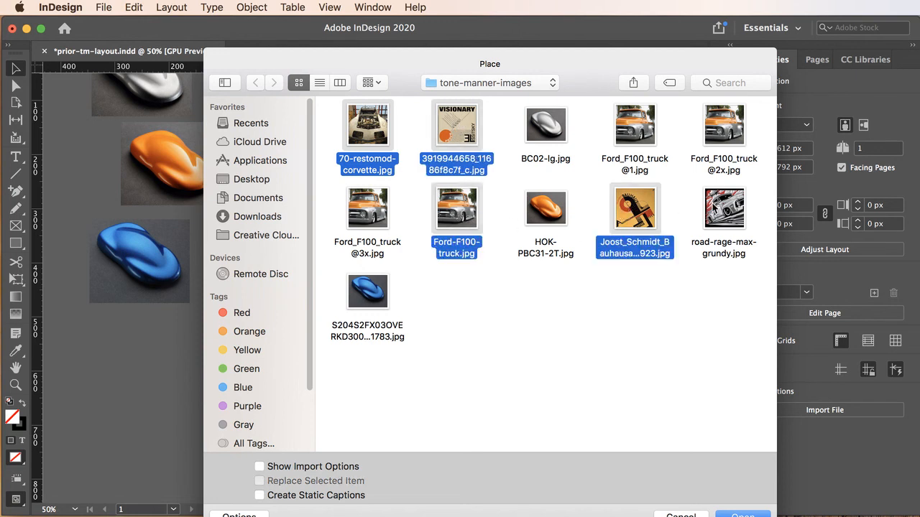
left_click(712, 209, "super")
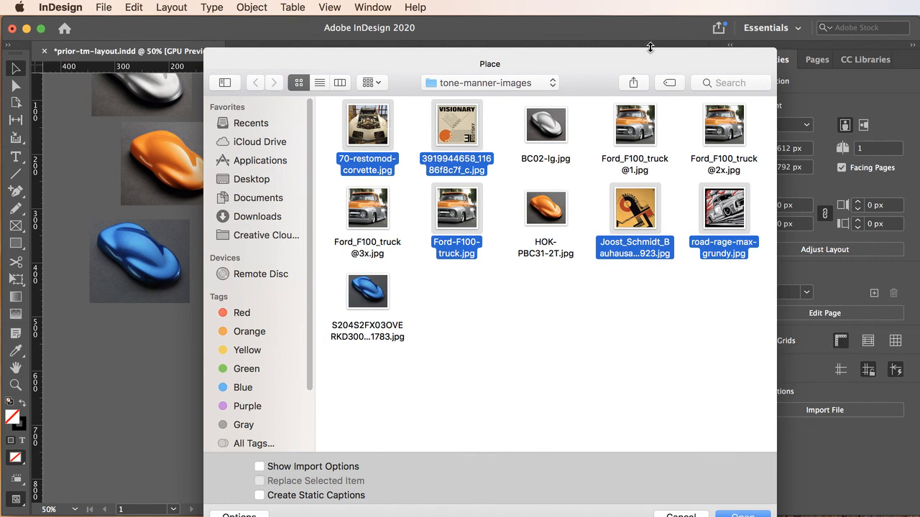
left_click_drag(651, 62, 630, 32)
left_click(728, 488)
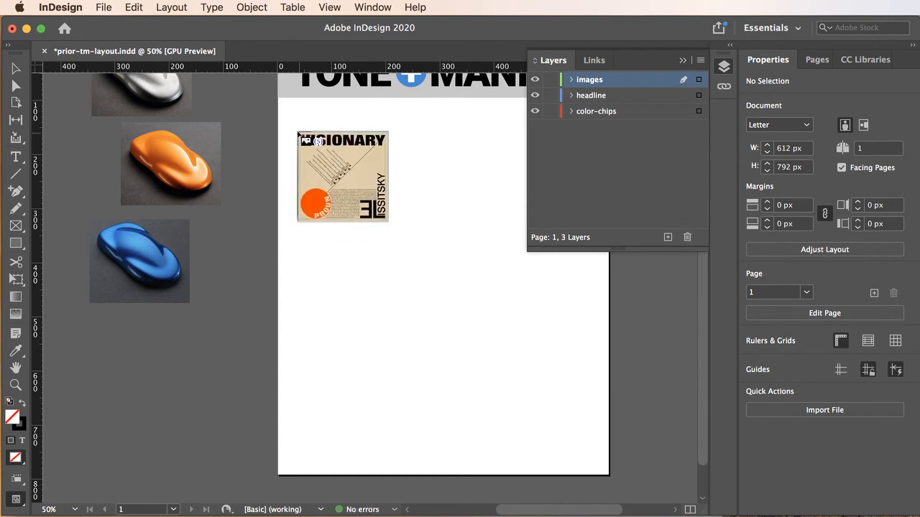
Place the five loaded images at full size across the page and the adjoining pasteboard.
left_click(296, 113)
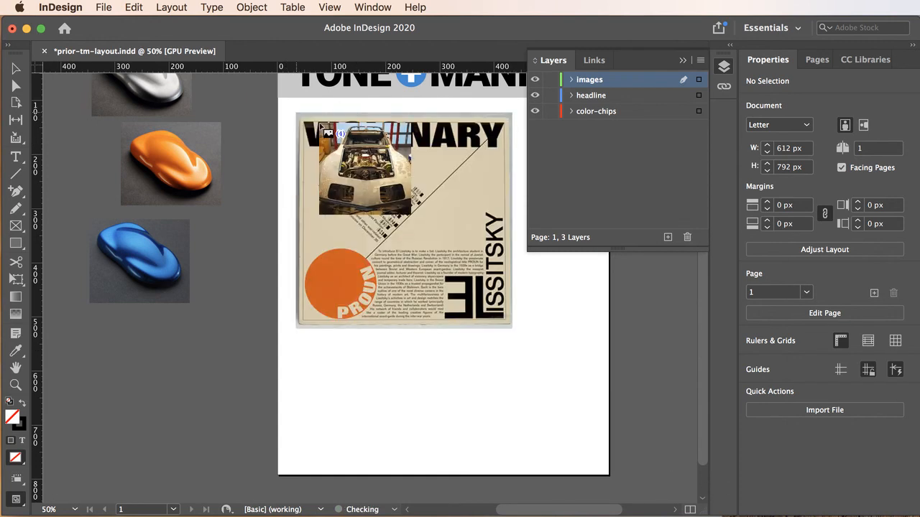
left_click(383, 265)
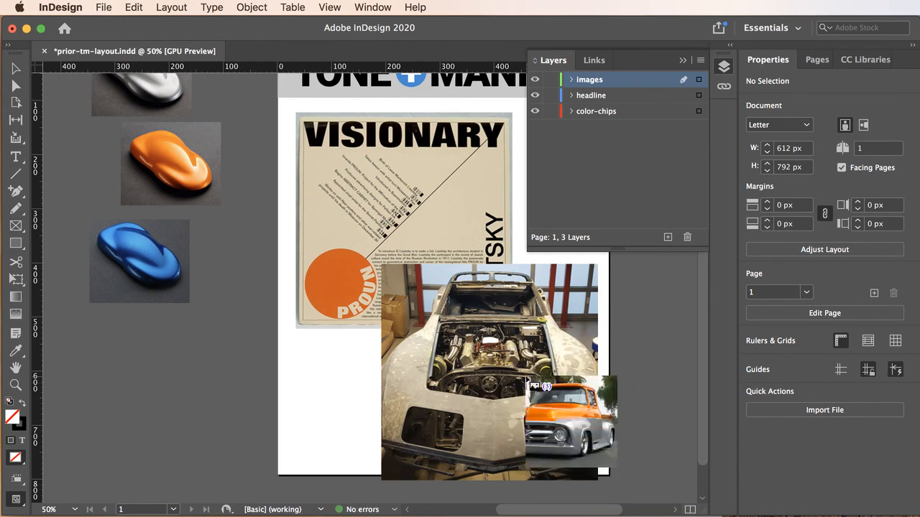
left_click(527, 376)
left_click(178, 366)
left_click(212, 234)
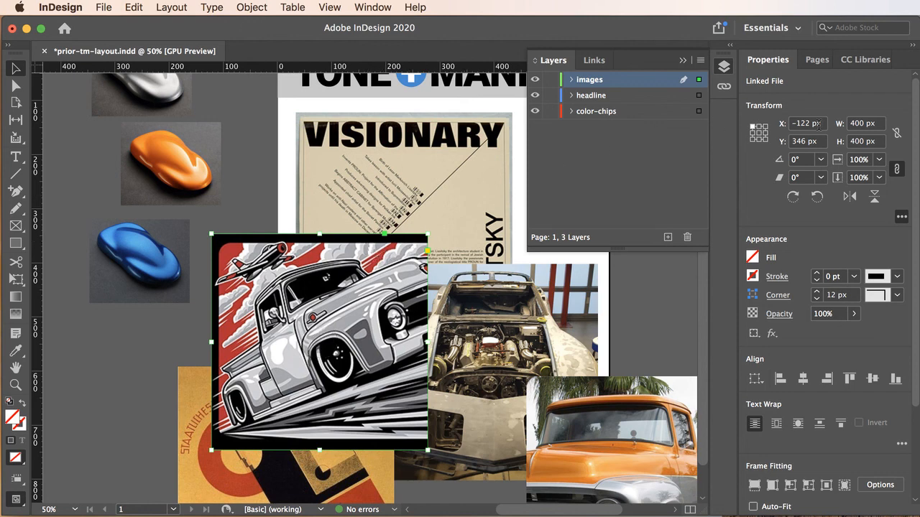
Set the frame of the road-rage truck illustration to 180 px wide and 180 px high.
left_click(859, 124)
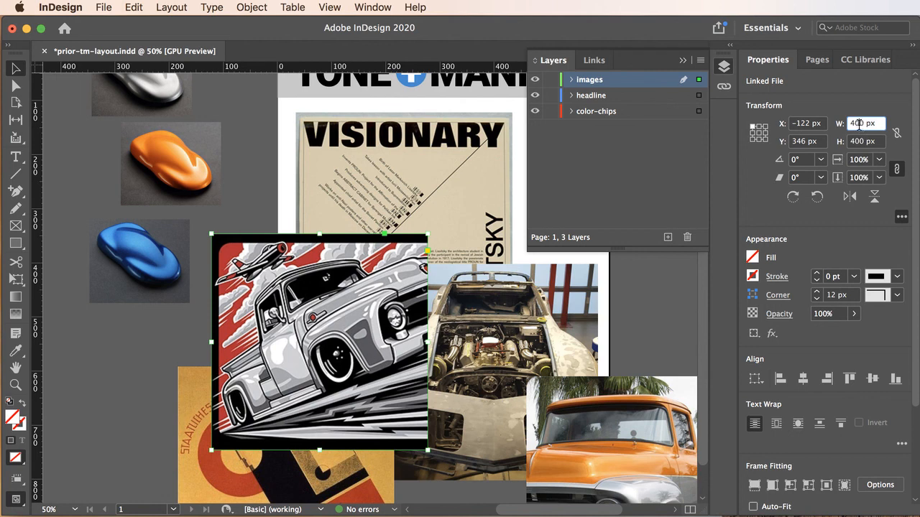
double_click(859, 124)
type("180")
left_click(855, 143)
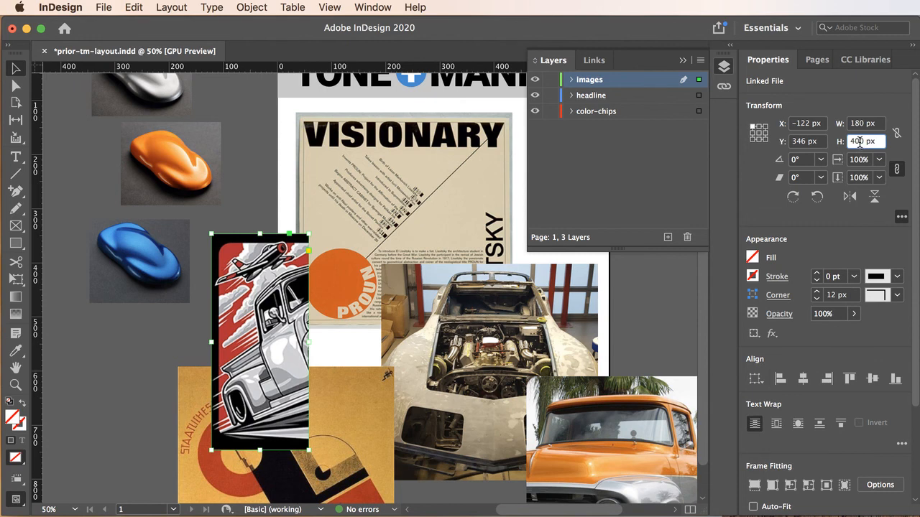
double_click(860, 142)
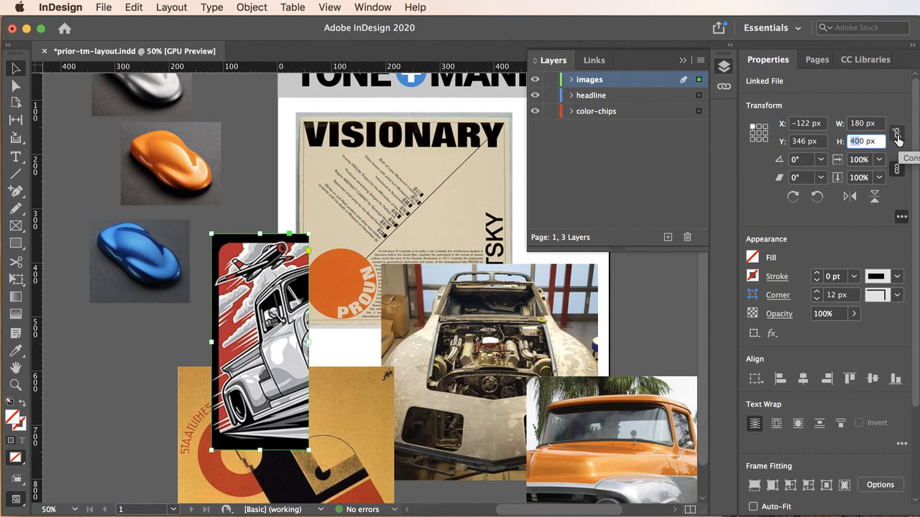
type("180")
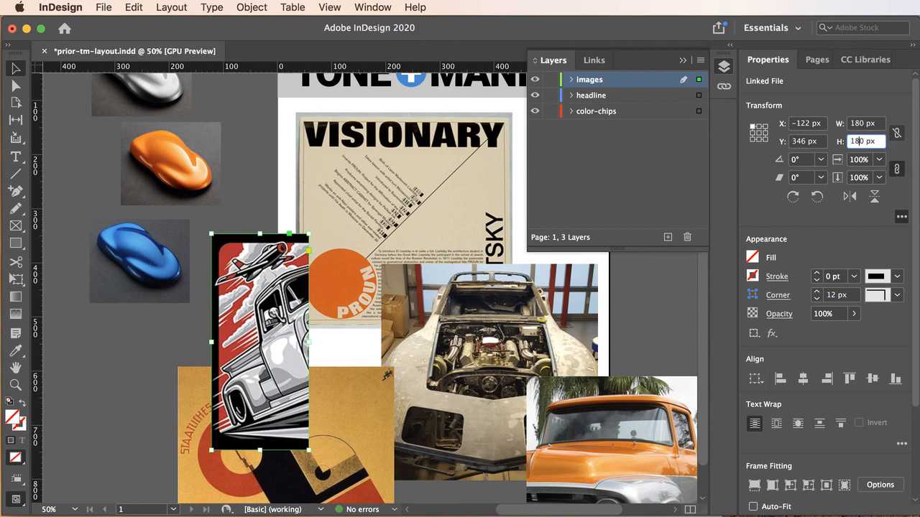
left_click(870, 124)
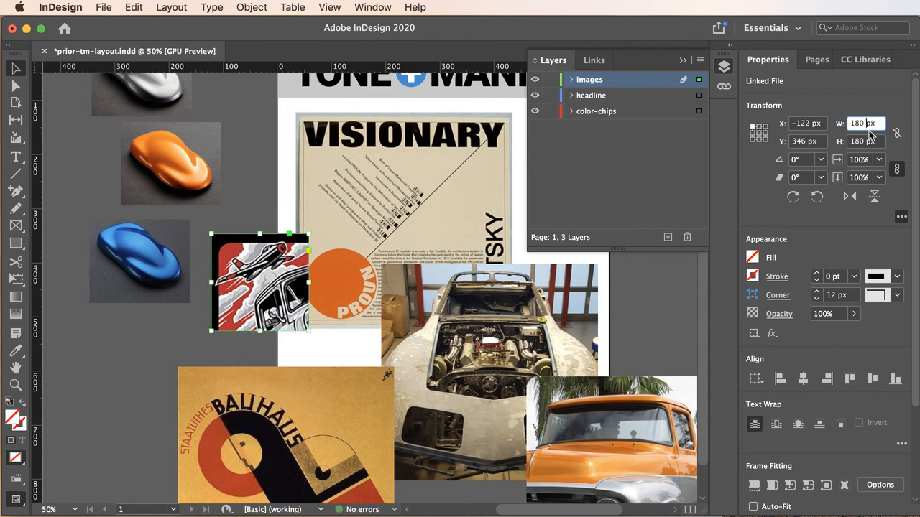
Select the truck illustration inside its frame, constrain its width and height proportions, and scale it to 180 px wide.
left_click(258, 276)
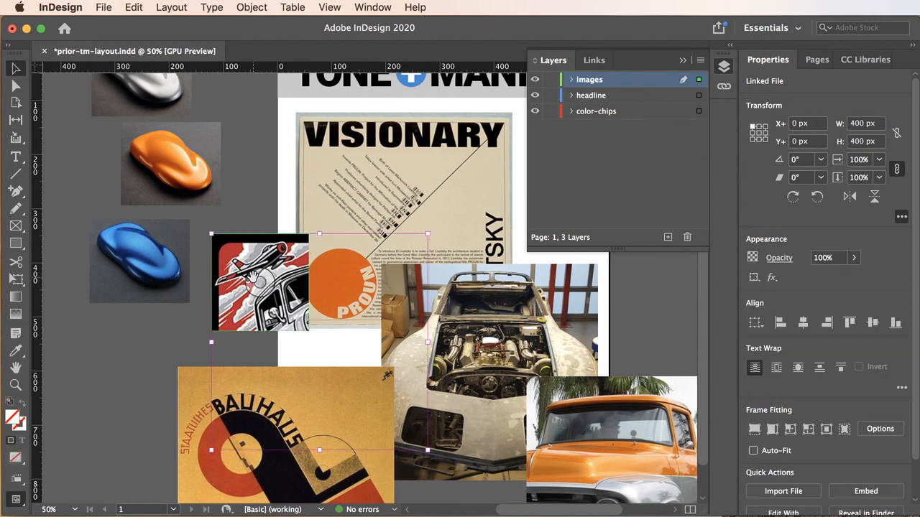
left_click(896, 133)
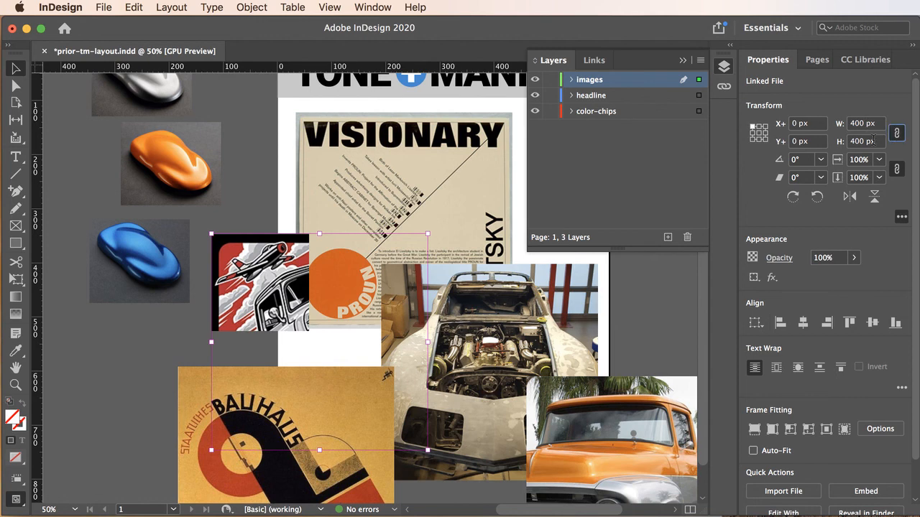
double_click(855, 123)
type("1")
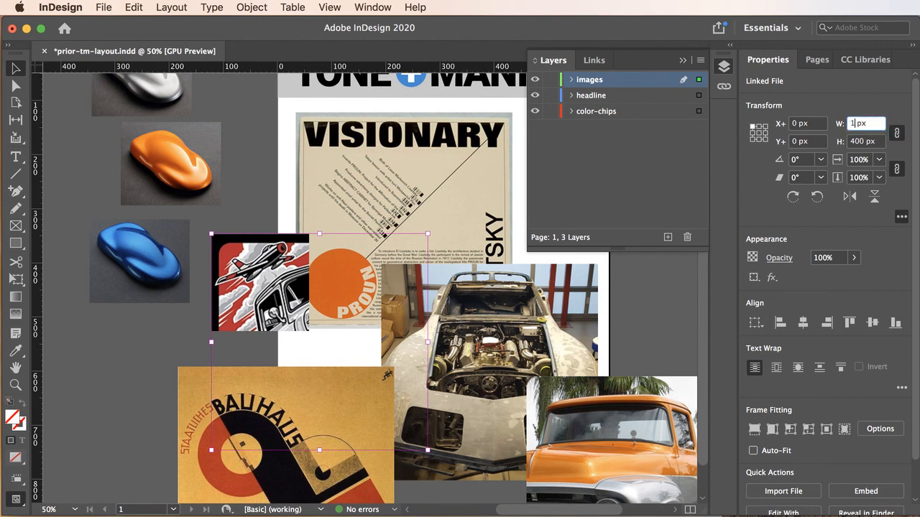
type("80")
key("Return")
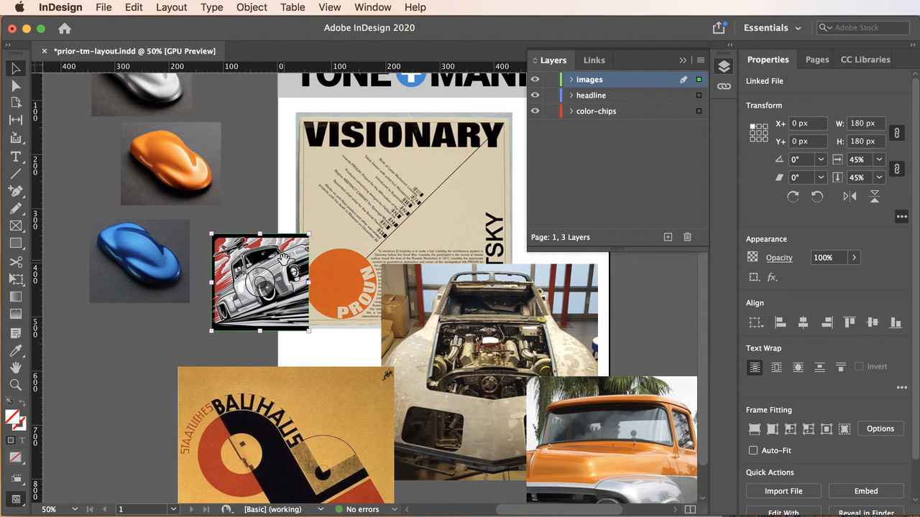
left_click_drag(282, 259, 276, 269)
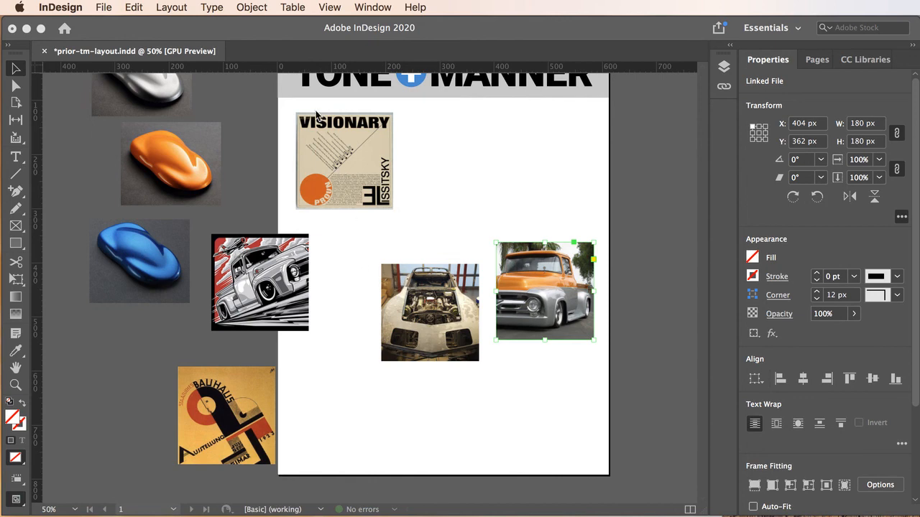
left_click(262, 8)
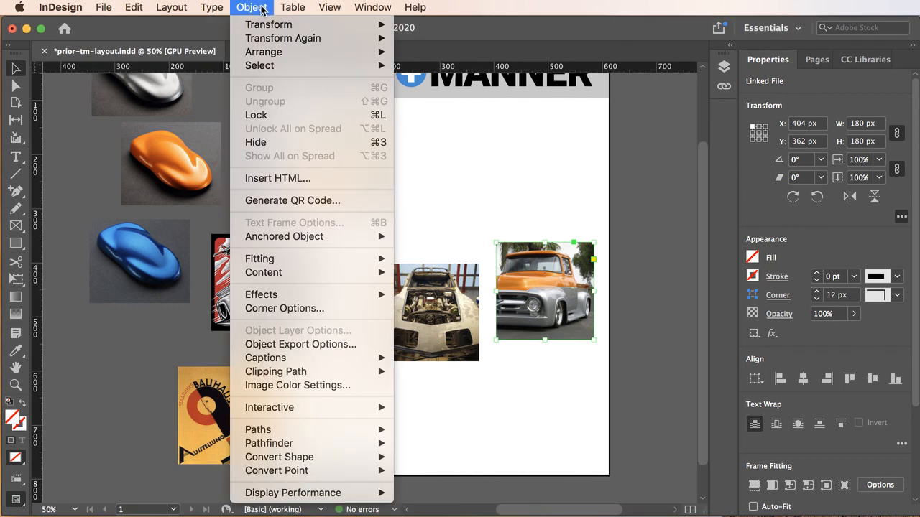
mouse_move(267, 25)
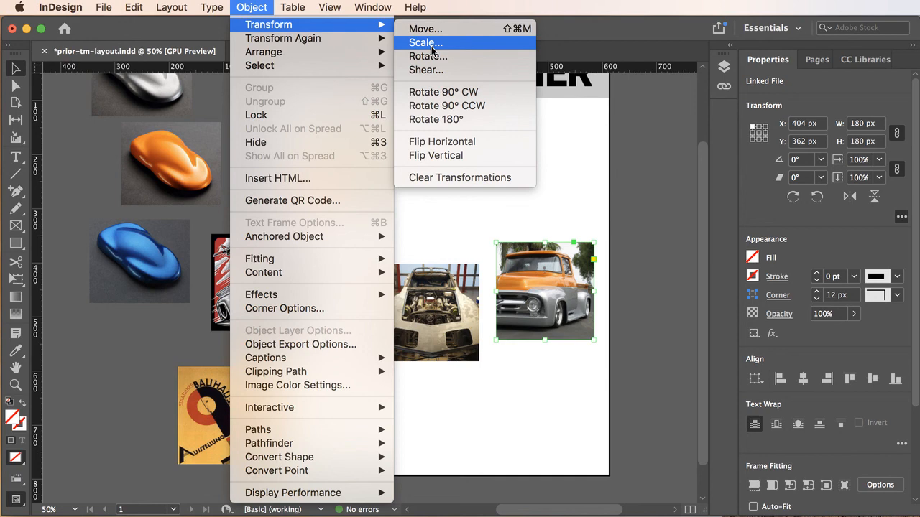
mouse_move(279, 42)
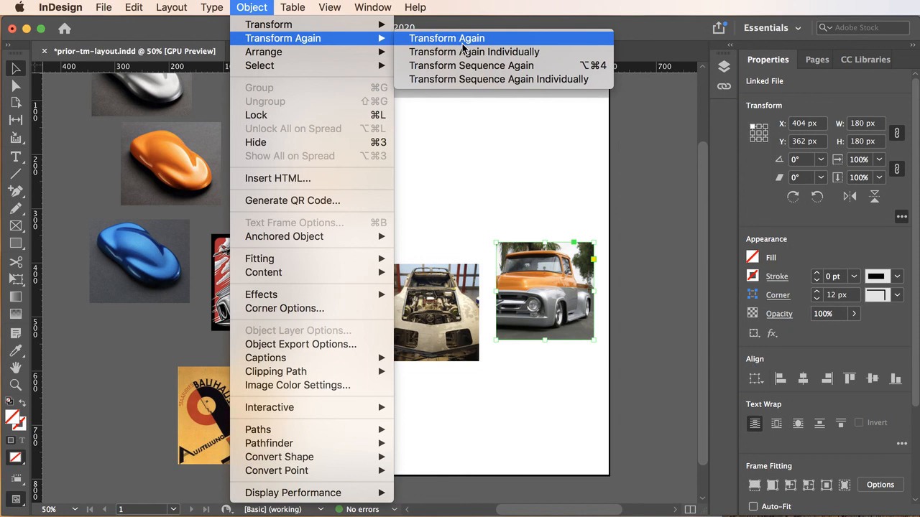
left_click(521, 189)
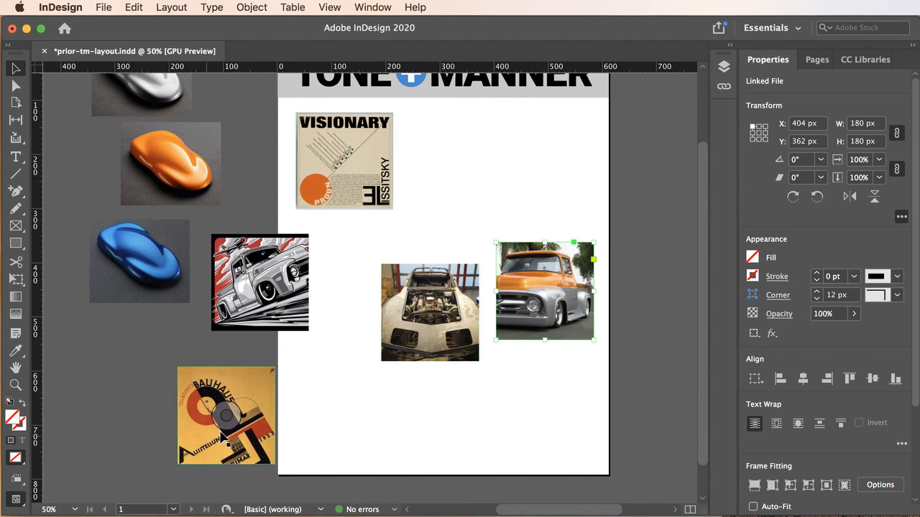
Stack the Bauhaus, Visionary and orange truck images in one column, with the Corvette and truck illustration adjoining the right sides of the lower two.
left_click_drag(237, 442, 481, 194)
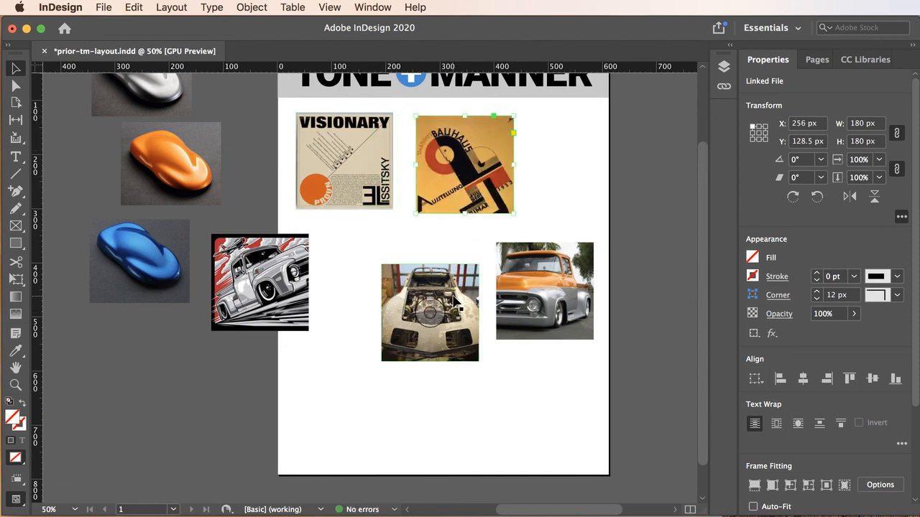
left_click_drag(454, 300, 348, 430)
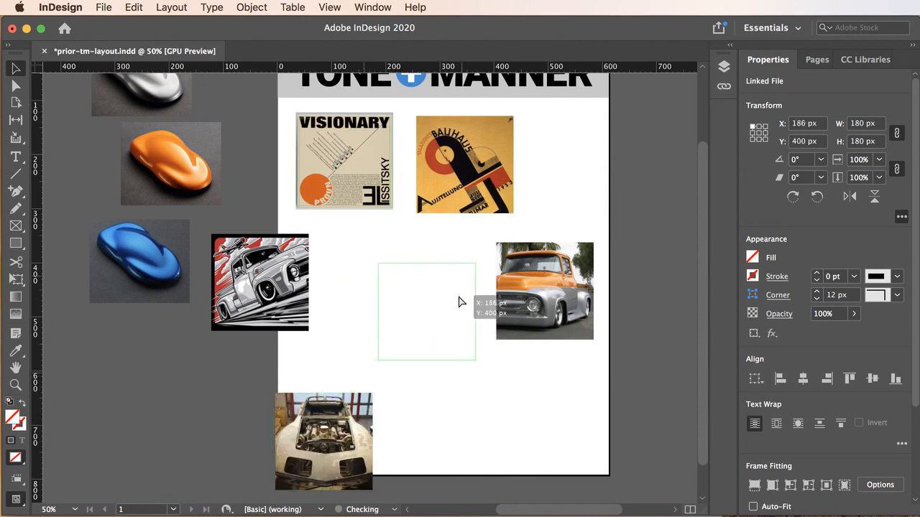
left_click_drag(461, 302, 499, 253)
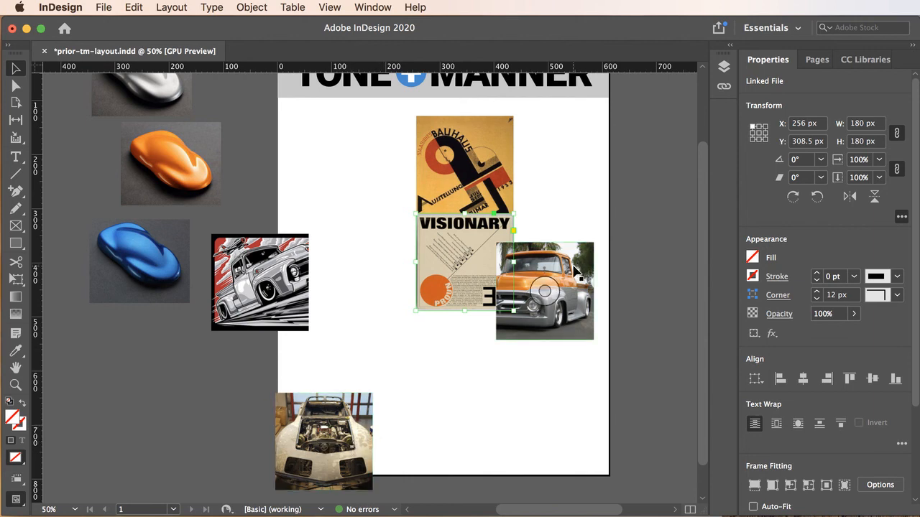
left_click_drag(494, 243, 496, 339)
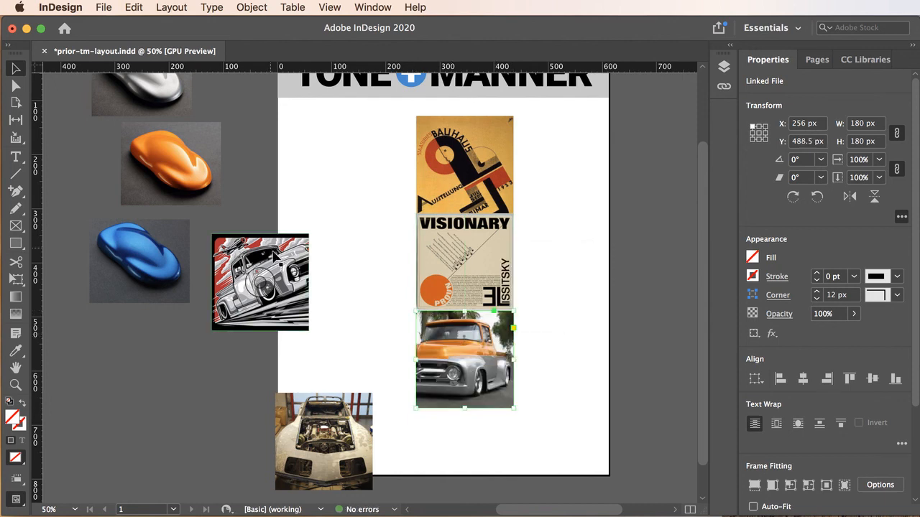
left_click_drag(258, 273, 583, 350)
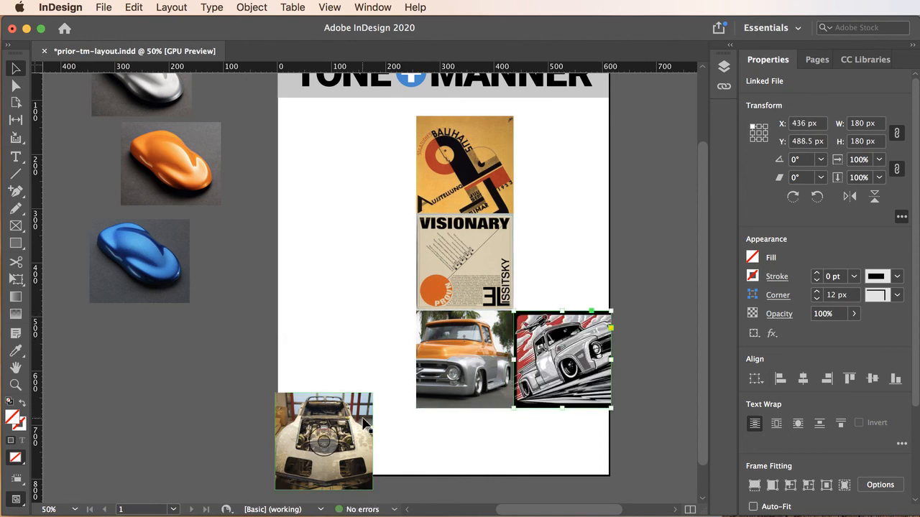
left_click_drag(368, 424, 595, 258)
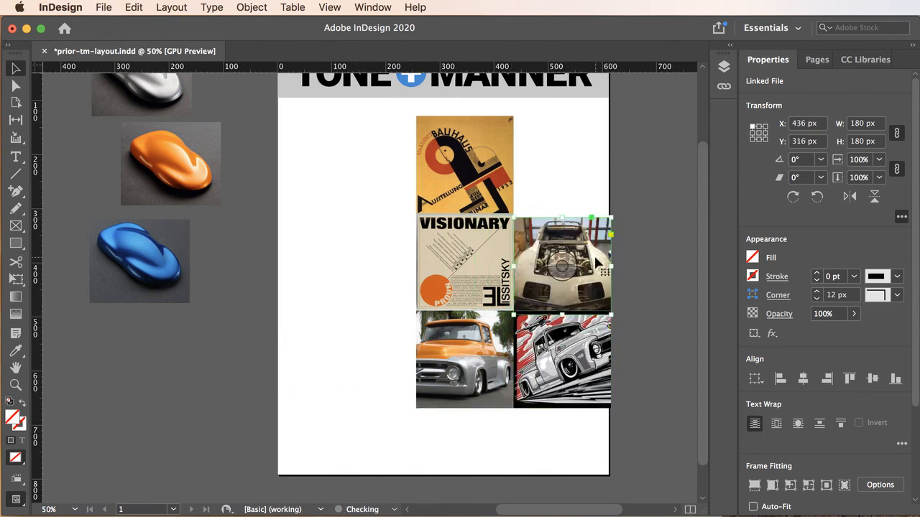
Select all five images and move them together to X 162 px, Y 186 px on the page.
left_click(352, 228)
left_click_drag(522, 301, 567, 386)
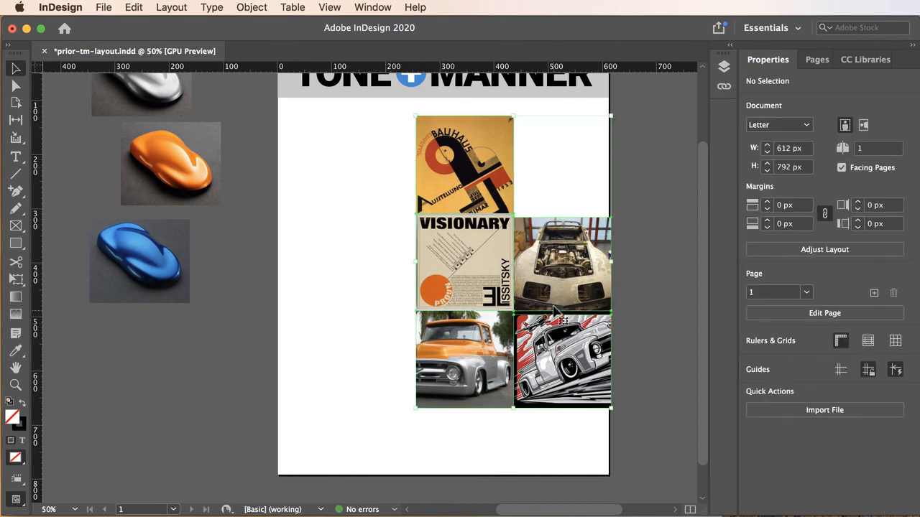
left_click_drag(567, 285, 526, 322)
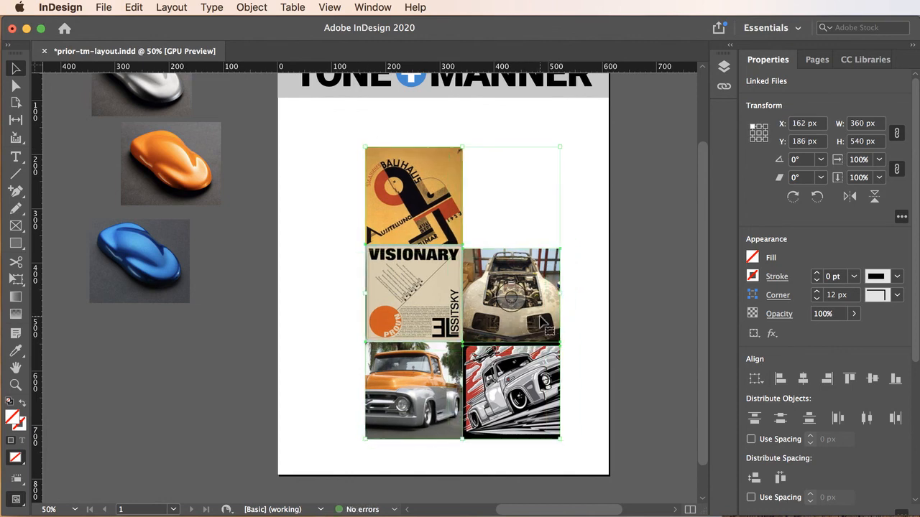
left_click(261, 316)
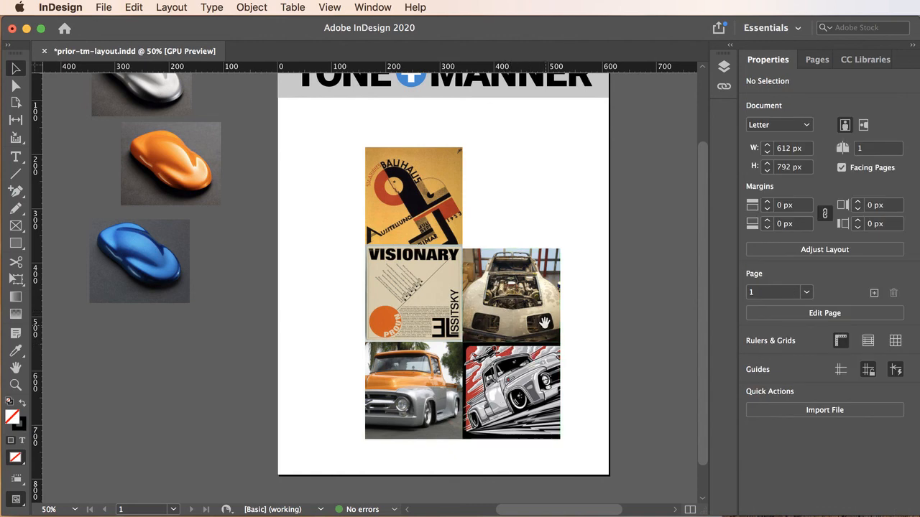
Examine the shared edges and the X and Y positions of the images for gaps and overlaps.
left_click(460, 322, "super")
left_click(412, 281, "super")
left_click(404, 276, "super")
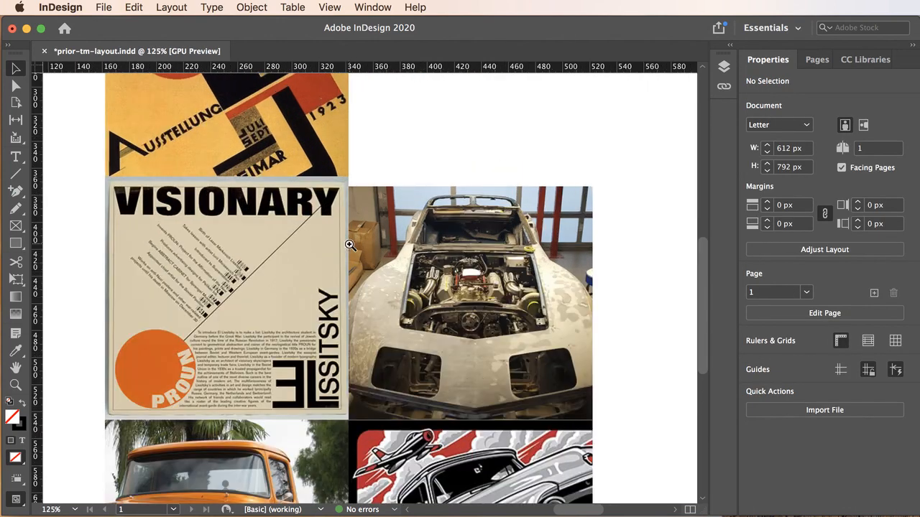
left_click_drag(375, 302, 476, 431)
left_click(404, 239)
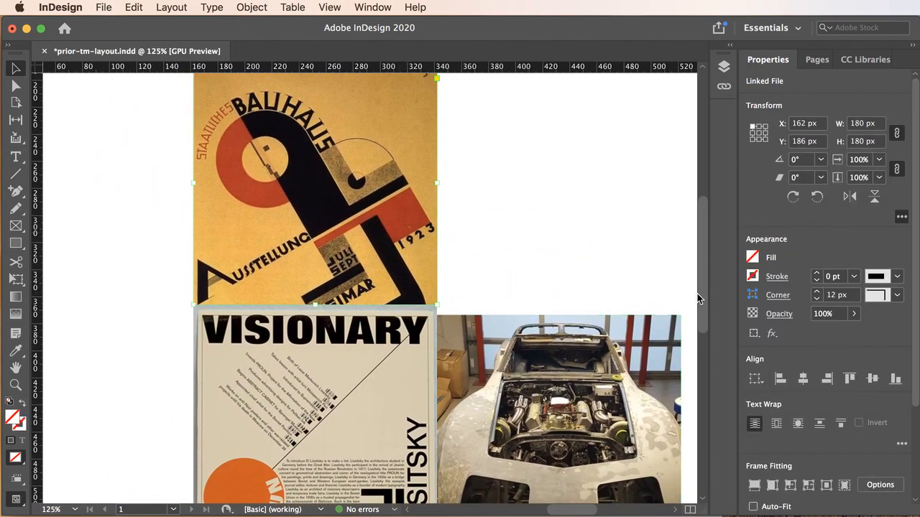
left_click_drag(704, 308, 704, 335)
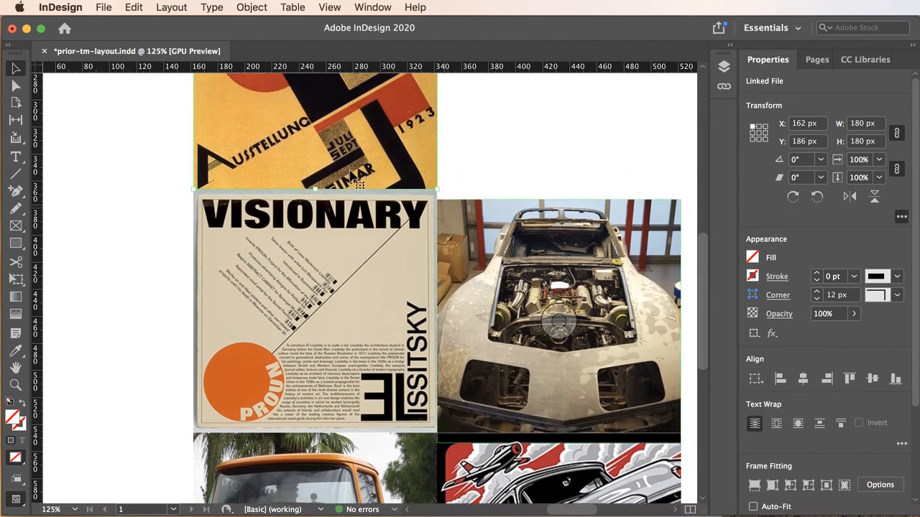
left_click(480, 251)
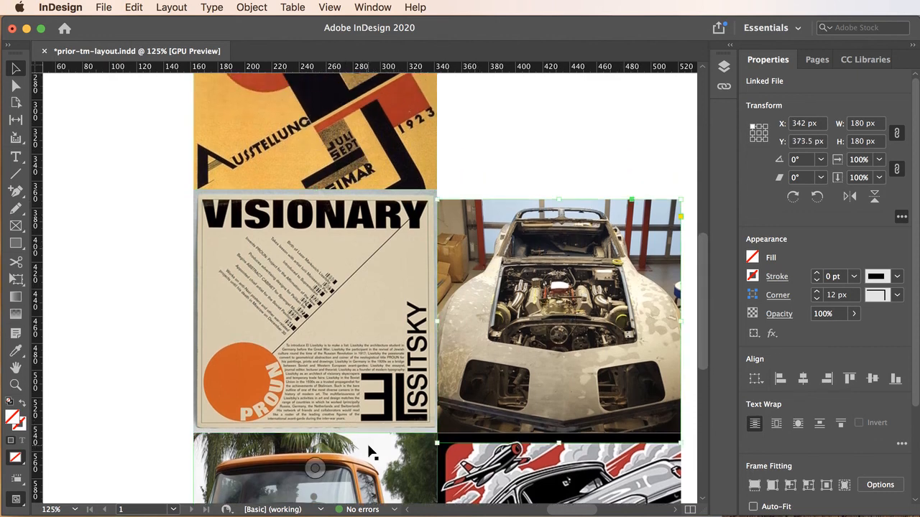
left_click(487, 469)
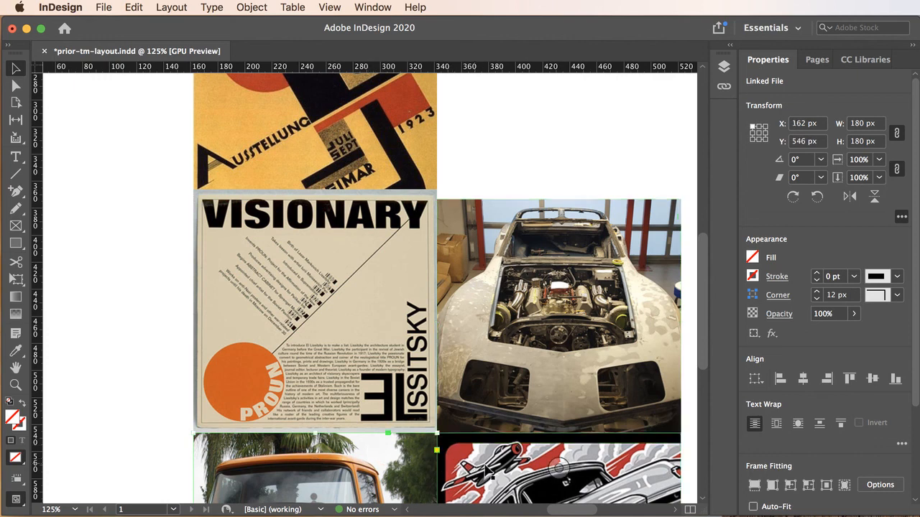
left_click(429, 476)
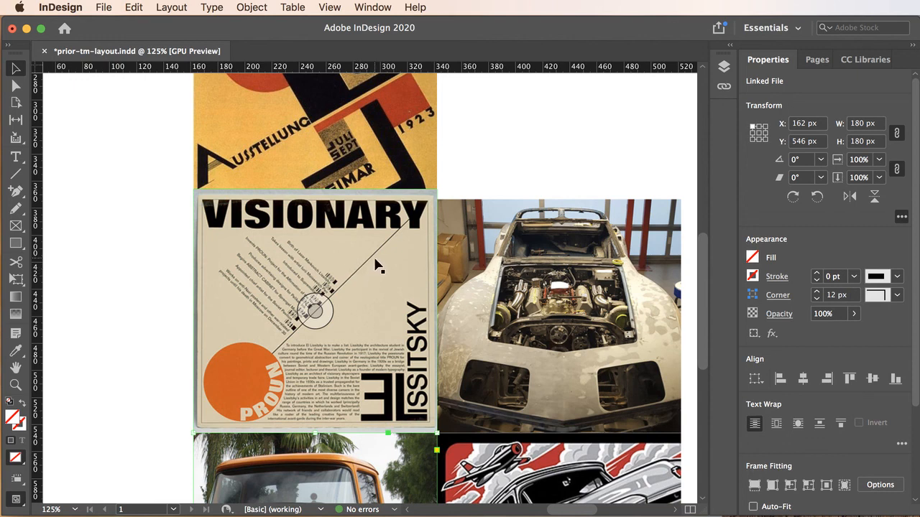
left_click(398, 245)
left_click(519, 94)
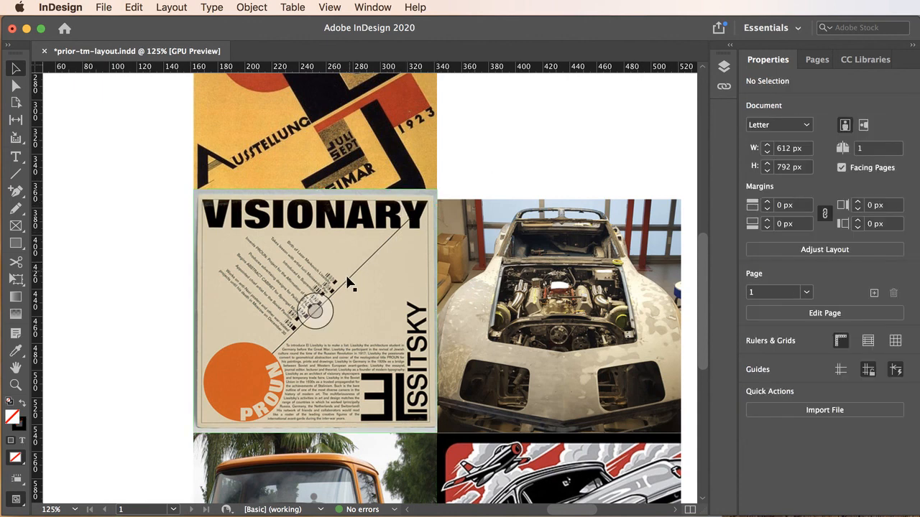
left_click(314, 307)
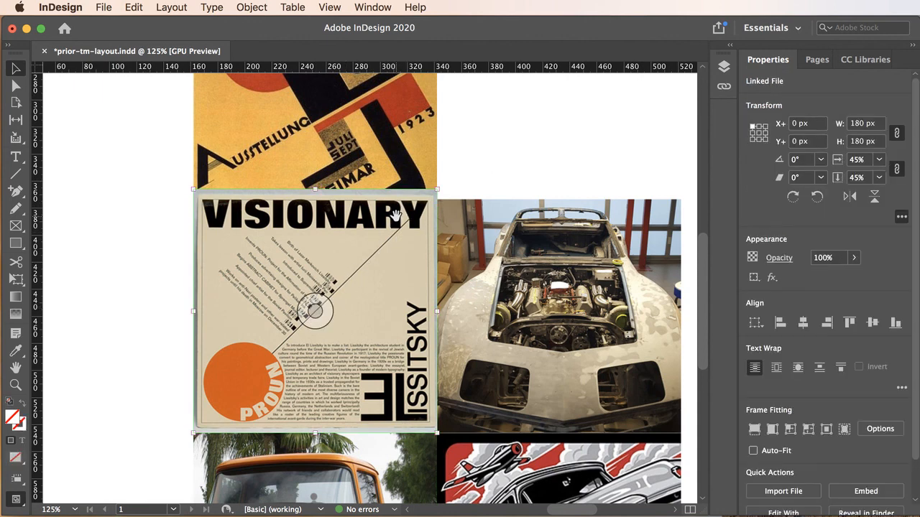
left_click(507, 172)
left_click(385, 232)
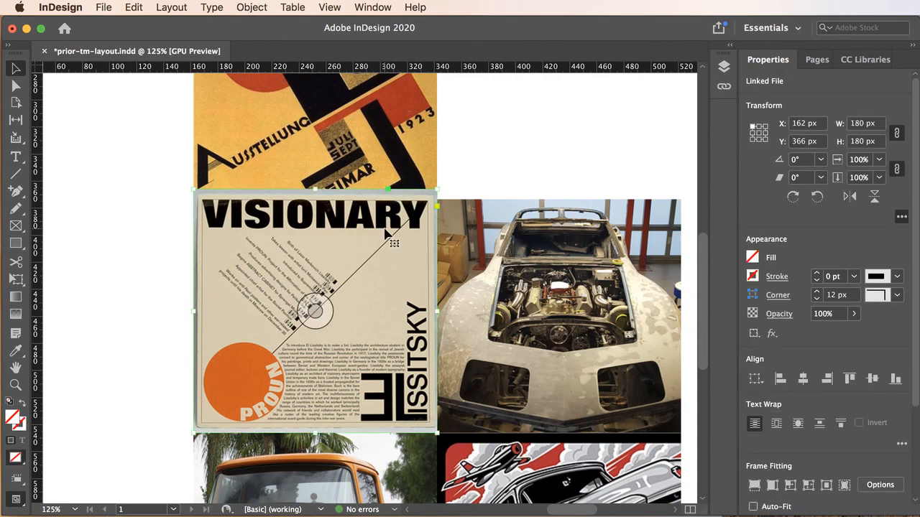
left_click(502, 124)
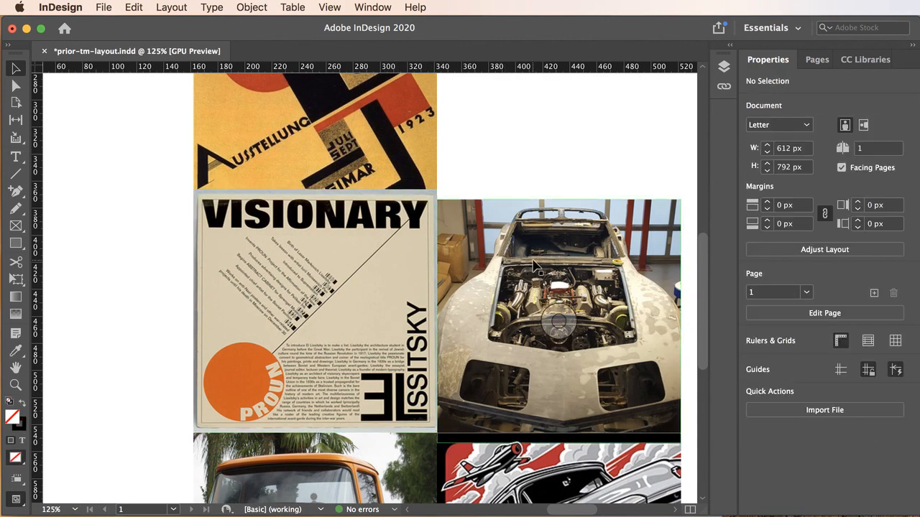
Nudge the Corvette image up in small increments until its top edge lines up with the Visionary poster beside it.
left_click(532, 262)
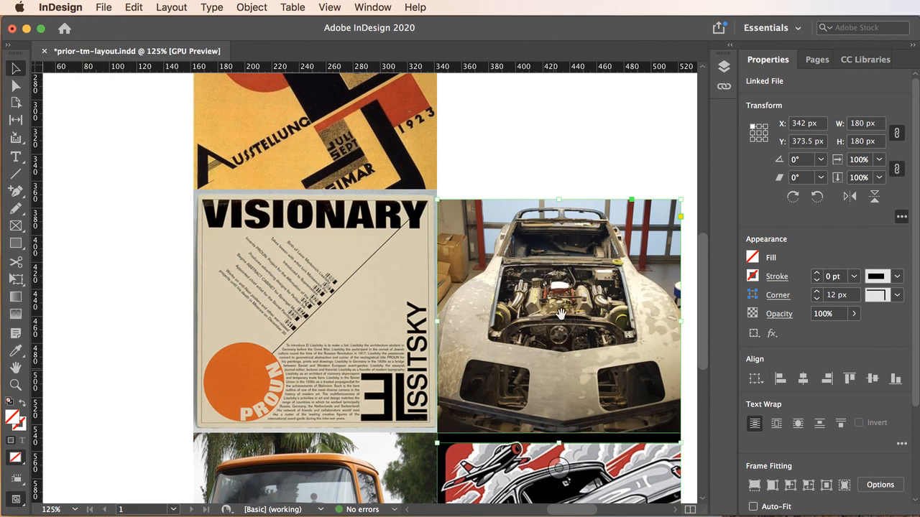
key("Up")
key("Up")
key("Up")
key("Up")
key("Up")
key("Up")
key("Up")
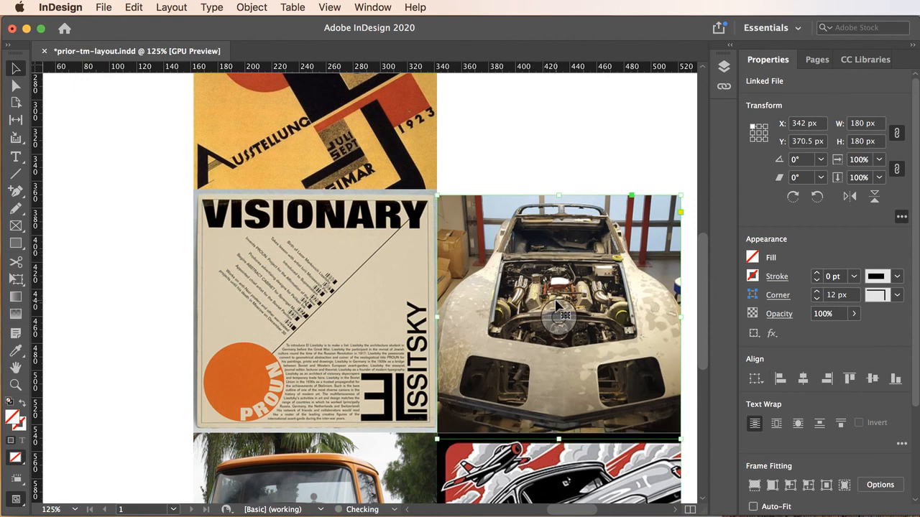
key("Up")
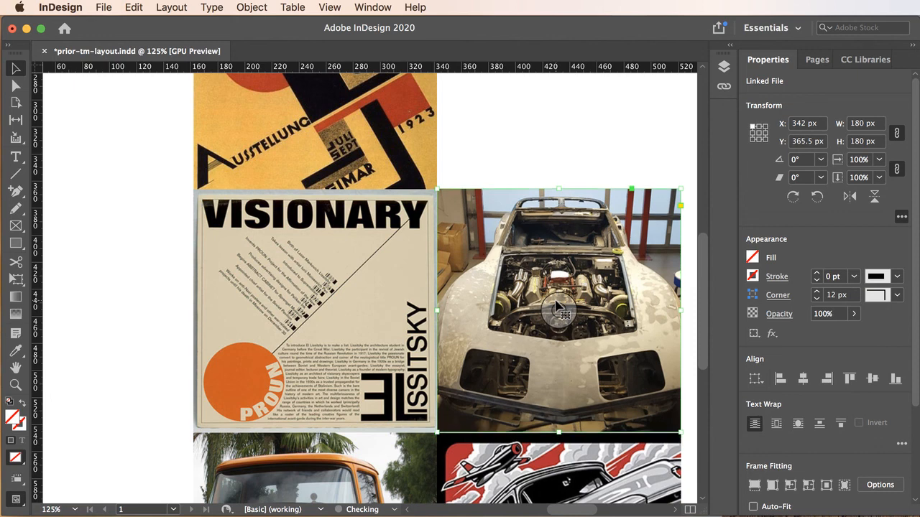
key("Down")
left_click(505, 137)
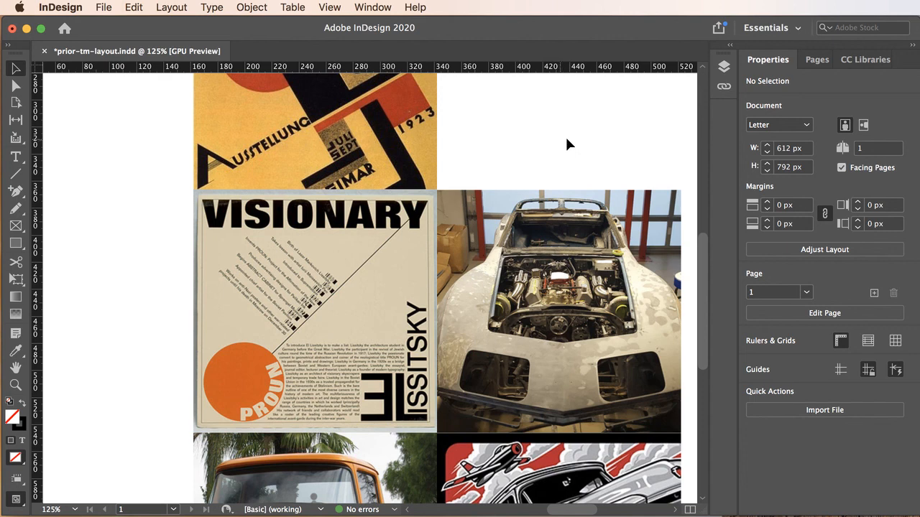
Check the positions of the Bauhaus and Visionary posters and examine the seams between the adjoining images at close range.
left_click(388, 134)
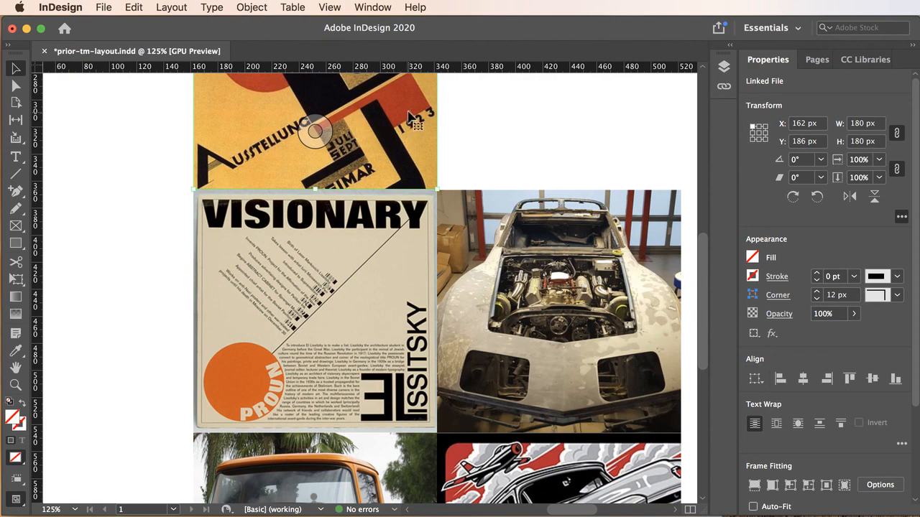
scroll(554, 144, "up", 10)
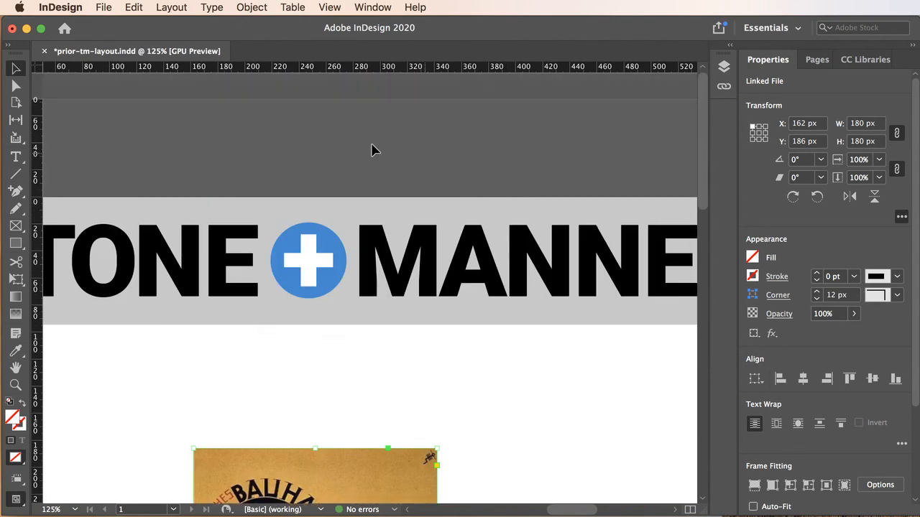
left_click(236, 342)
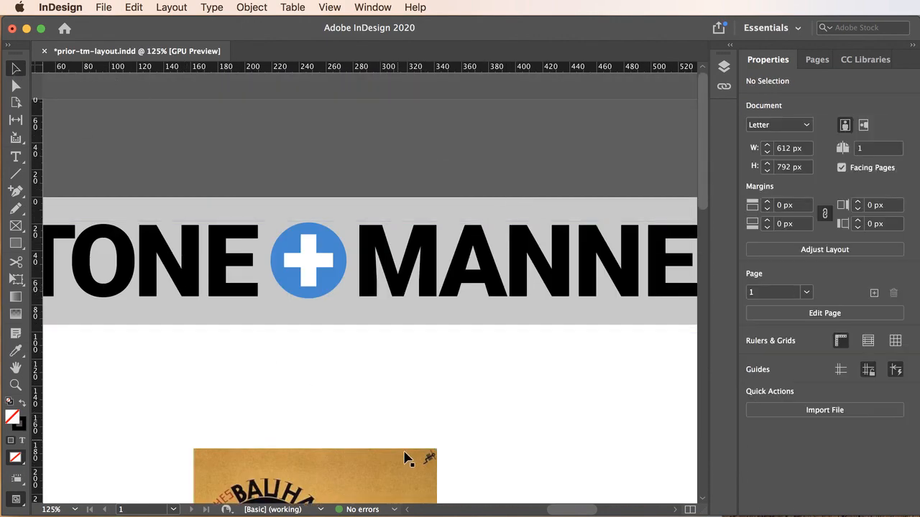
left_click(406, 458)
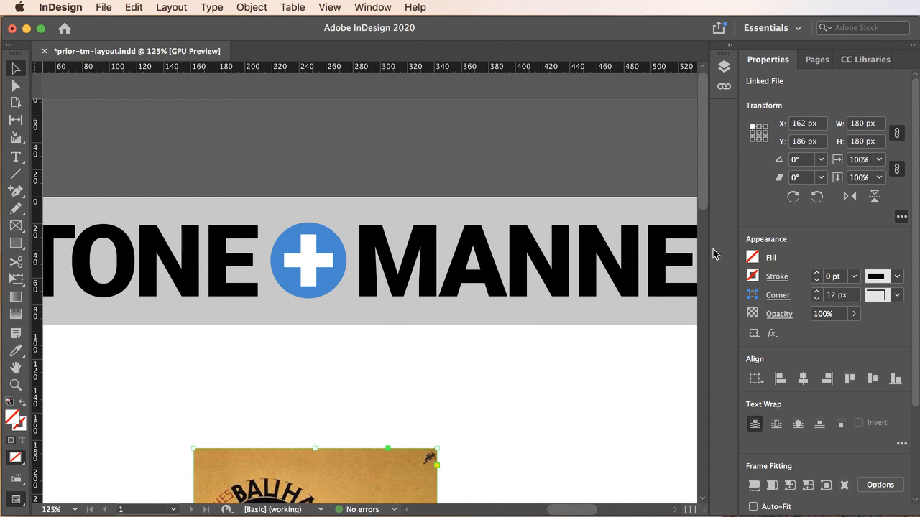
left_click_drag(707, 198, 700, 337)
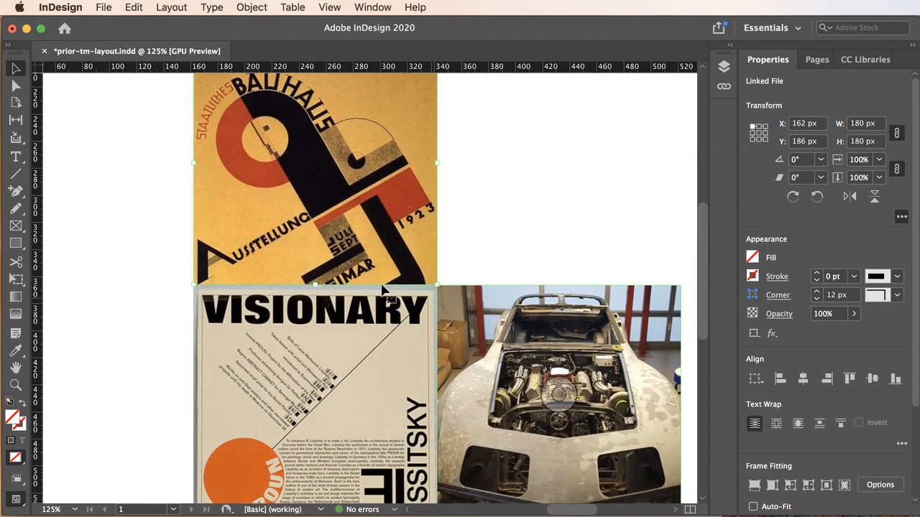
left_click(213, 303)
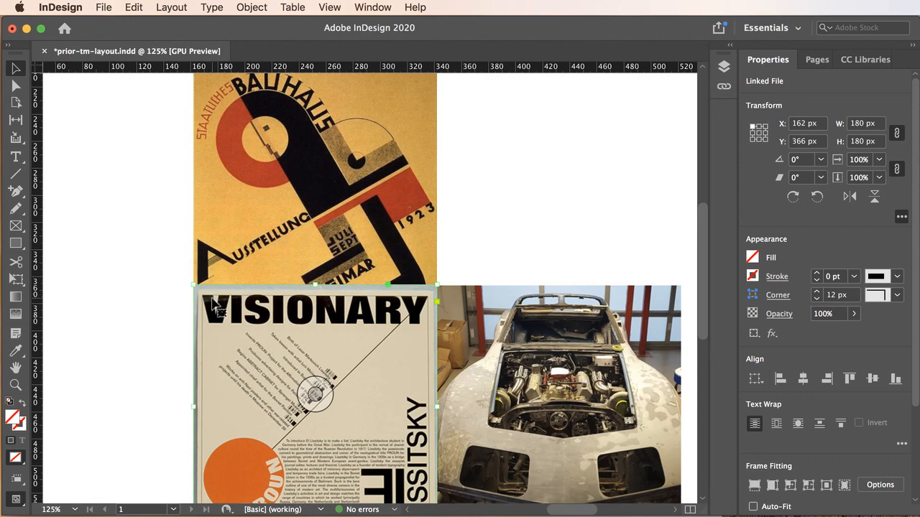
left_click(467, 238)
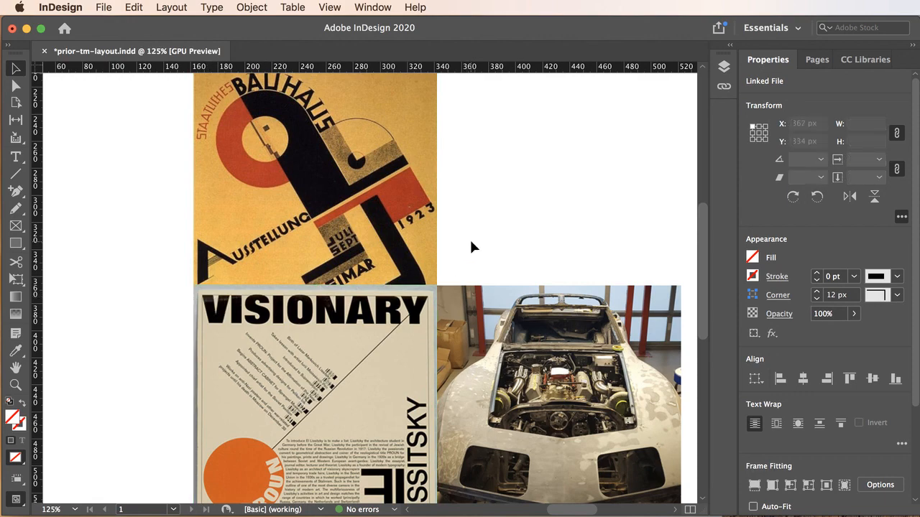
left_click(342, 388)
left_click(444, 243)
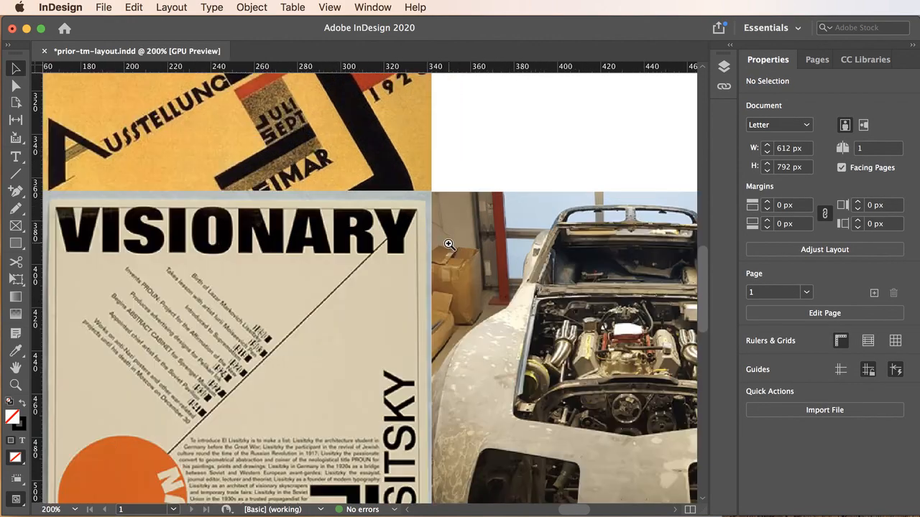
scroll(424, 286, "down", 5)
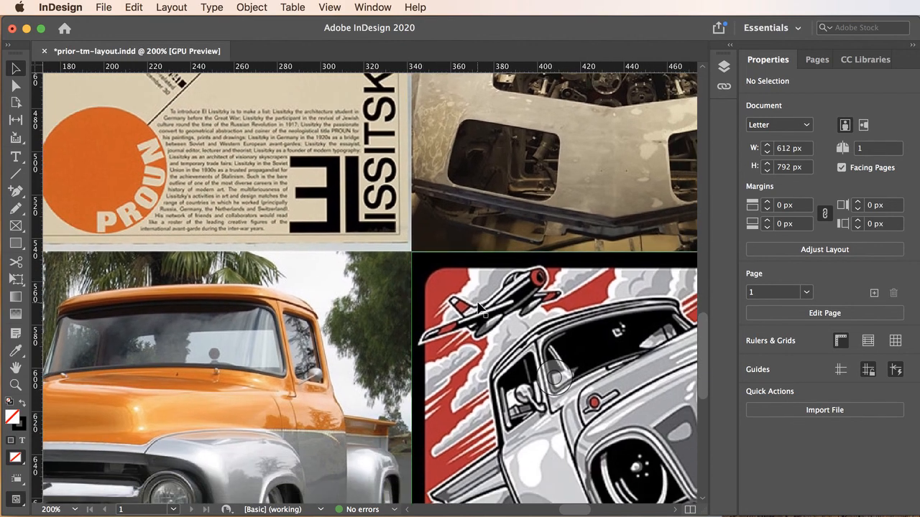
Try the truck illustration 1 px lower at Y 547 px, and return it to Y 546 px against the Corvette image.
left_click(478, 307)
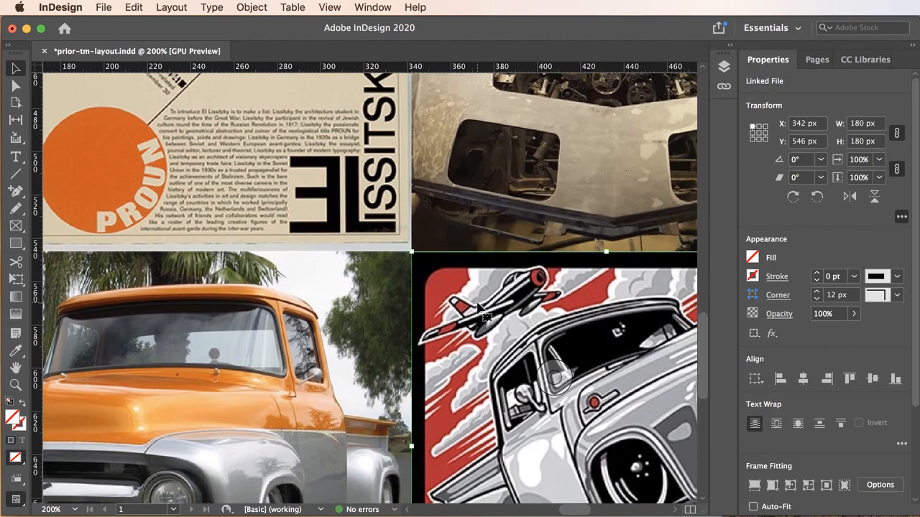
key("Down")
left_click(482, 196)
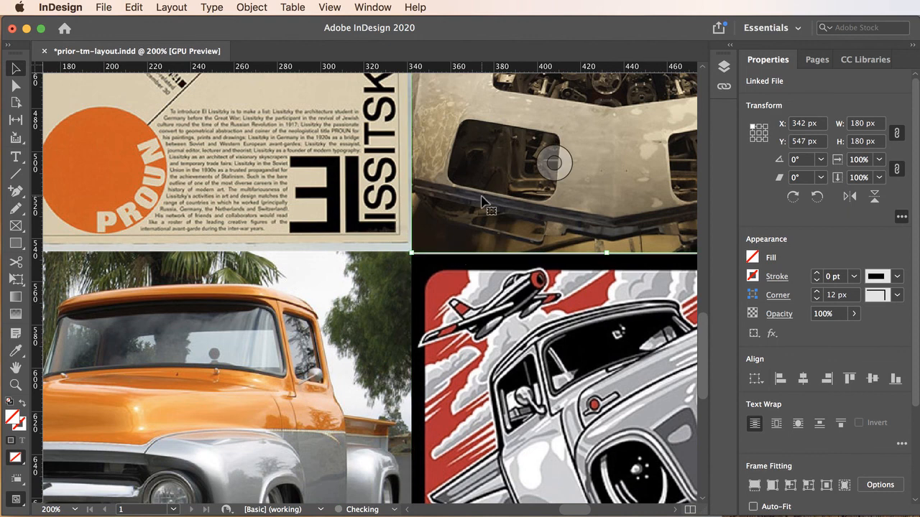
left_click(499, 309)
key("Up")
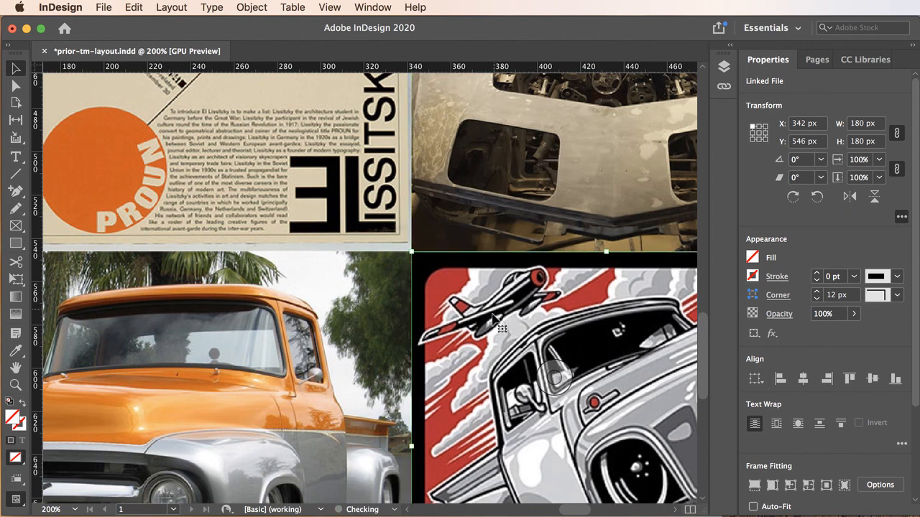
Check the X and Y positions of the orange truck photo and the truck illustration, and review the whole image block.
key("Right")
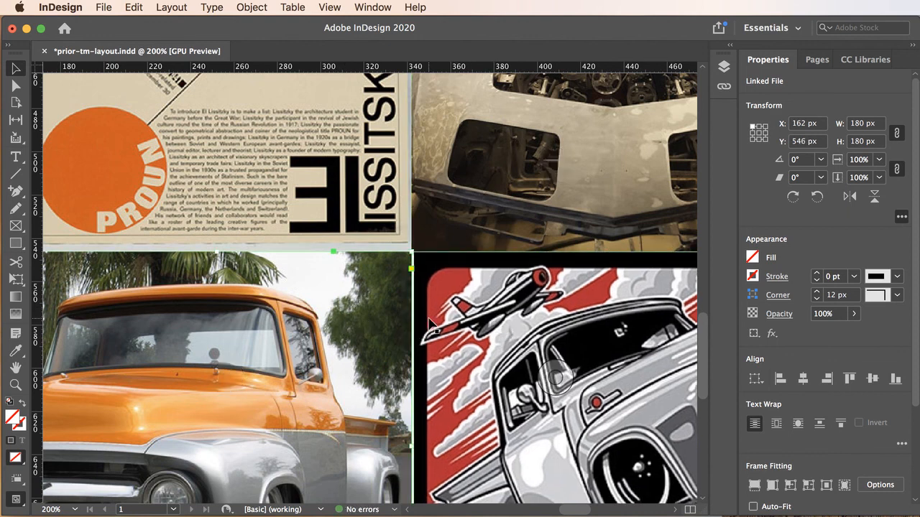
key("Left")
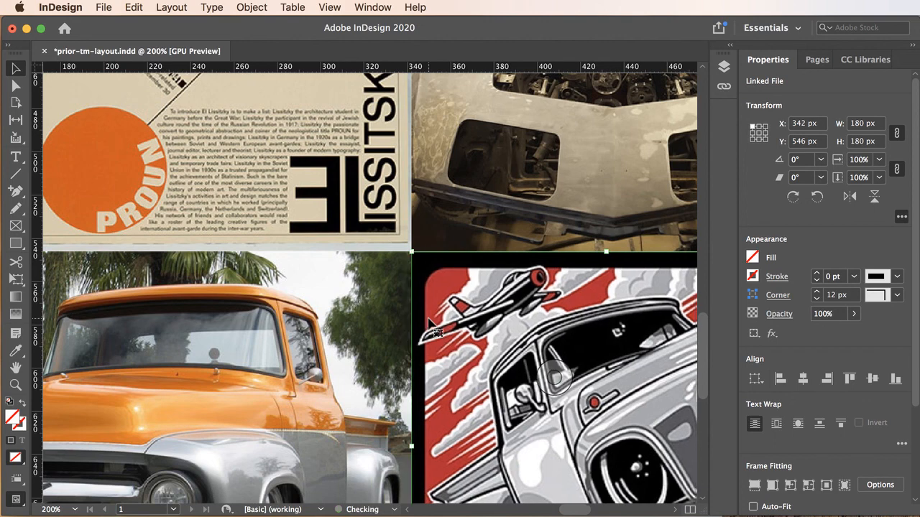
left_click(465, 317, "alt+super")
left_click(465, 317, "alt+super")
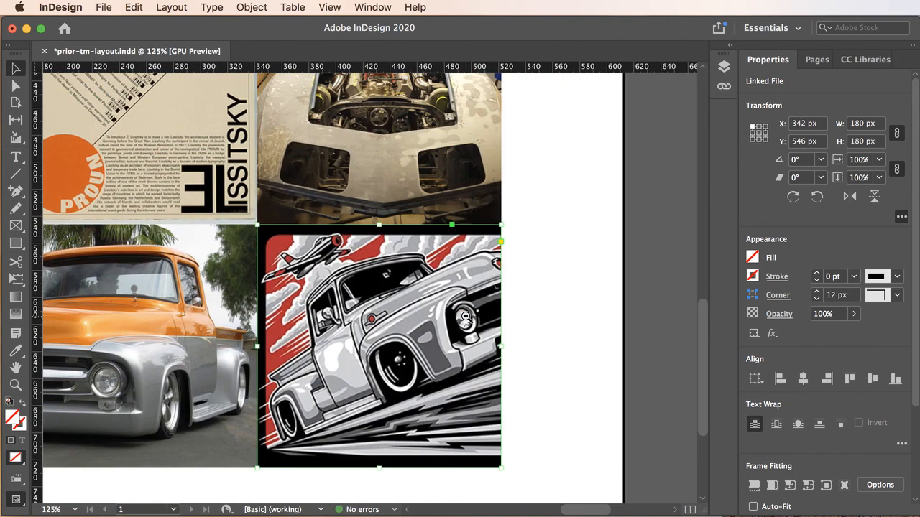
left_click(408, 317, "alt+super")
left_click(406, 317, "alt+super")
left_click_drag(372, 269, 488, 347)
left_click(407, 336, "alt+super")
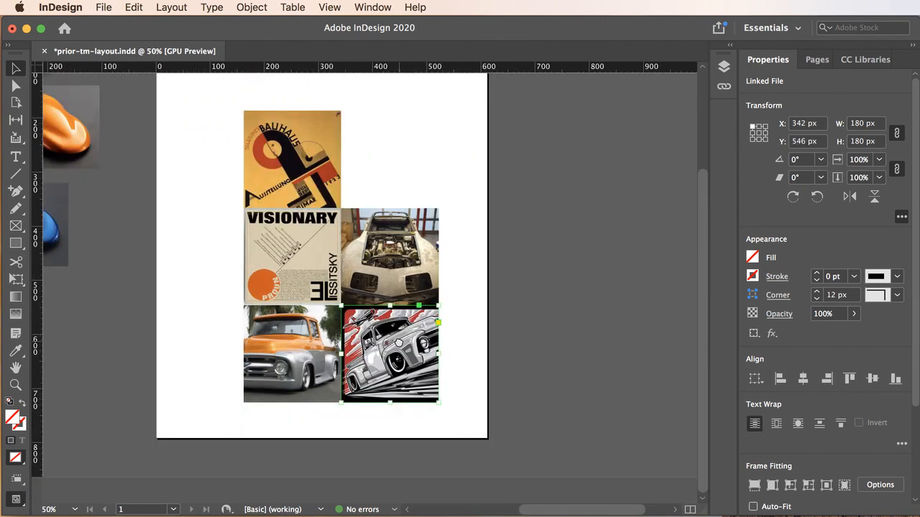
left_click_drag(399, 341, 438, 345)
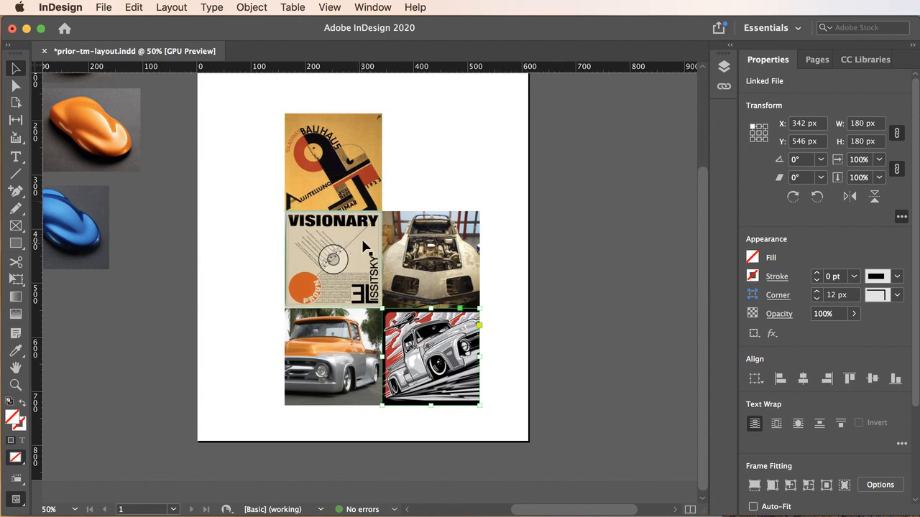
Embed the seven linked images from 70-restomod-corvette.jpg through the blue paint sample in the document.
left_click(722, 87)
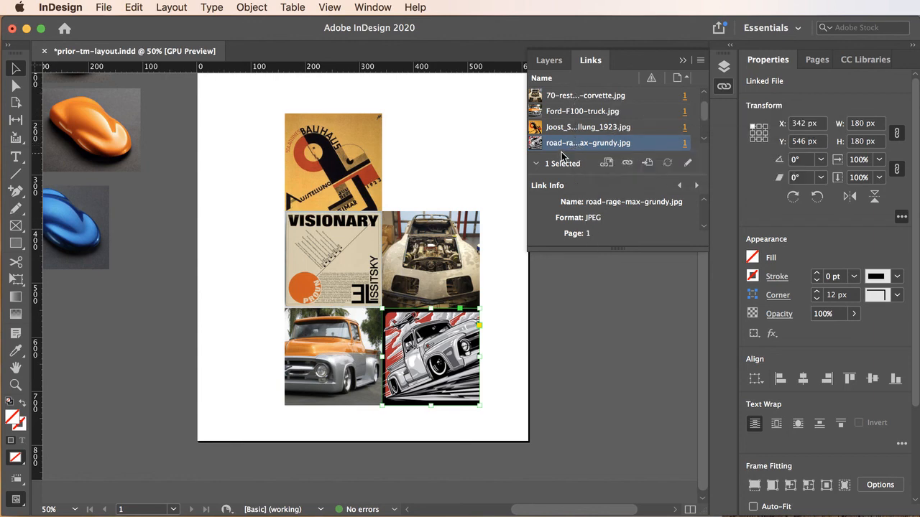
left_click(595, 98)
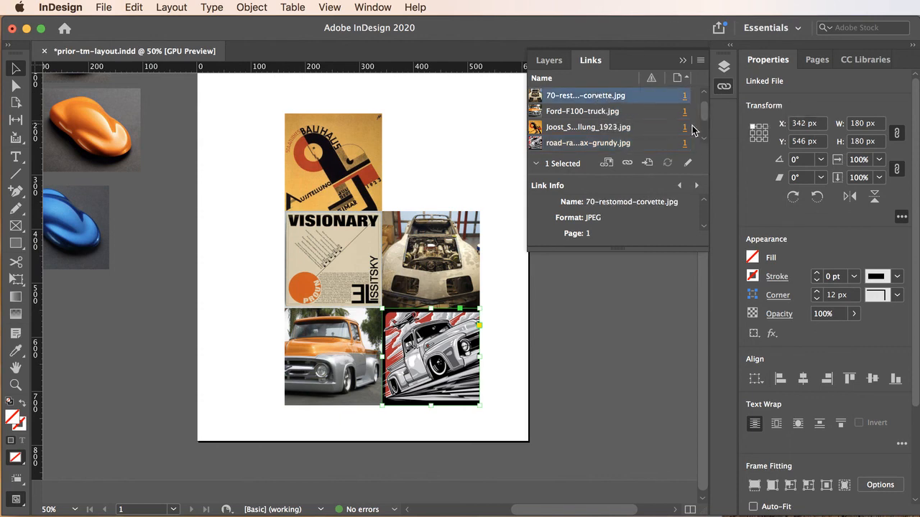
left_click_drag(705, 114, 707, 130)
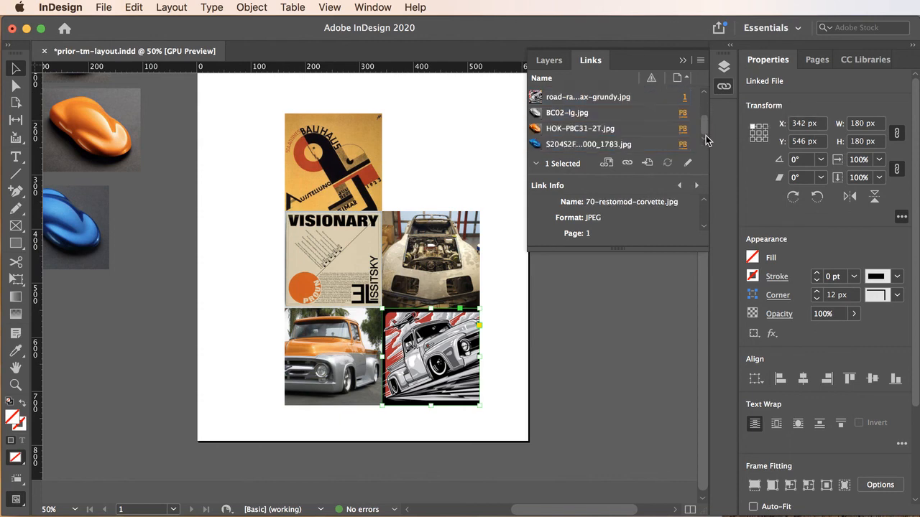
scroll(705, 140, "down", 2)
scroll(705, 144, "up", 2)
left_click(594, 145, "shift")
scroll(706, 138, "up", 3)
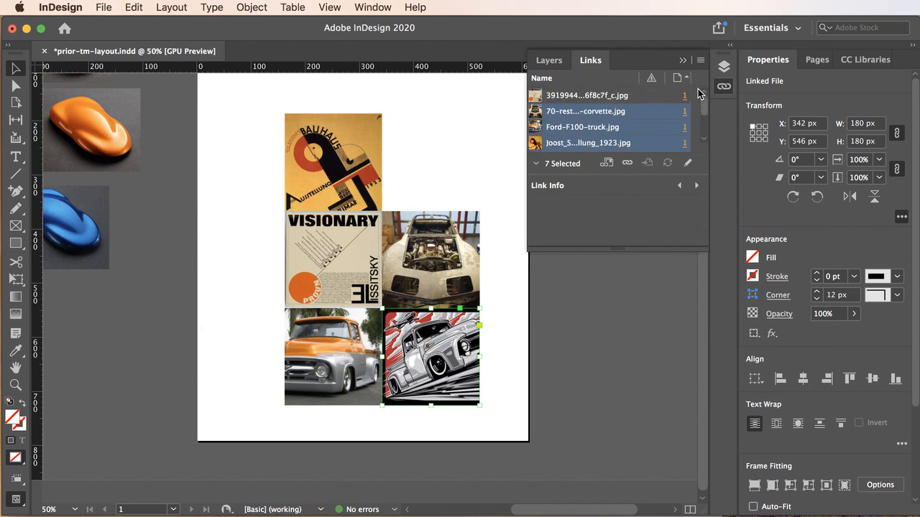
scroll(701, 108, "down", 3)
scroll(703, 153, "up", 3)
left_click(700, 62)
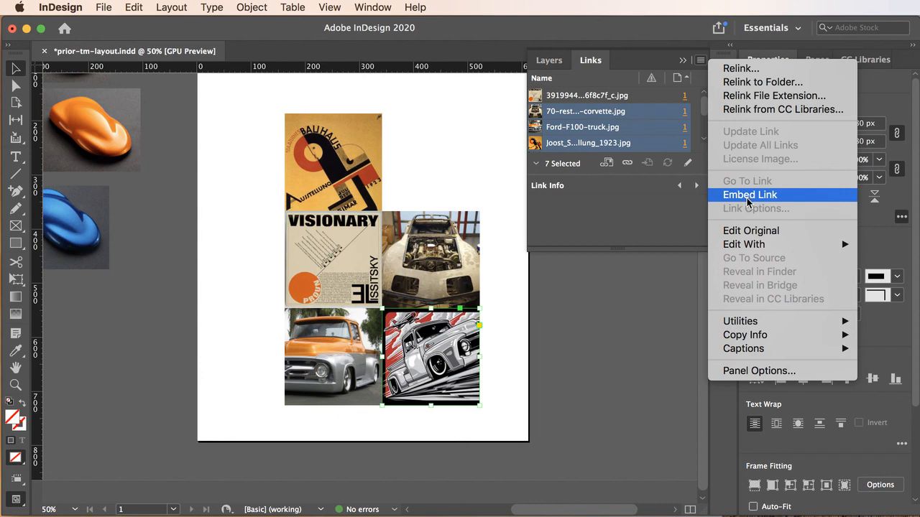
left_click(750, 195)
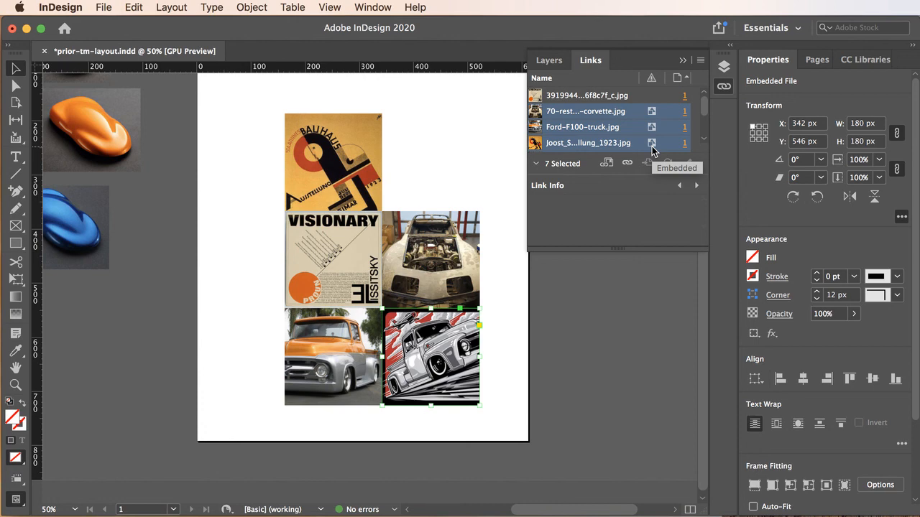
Examine which image files the images layer contains.
left_click(549, 61)
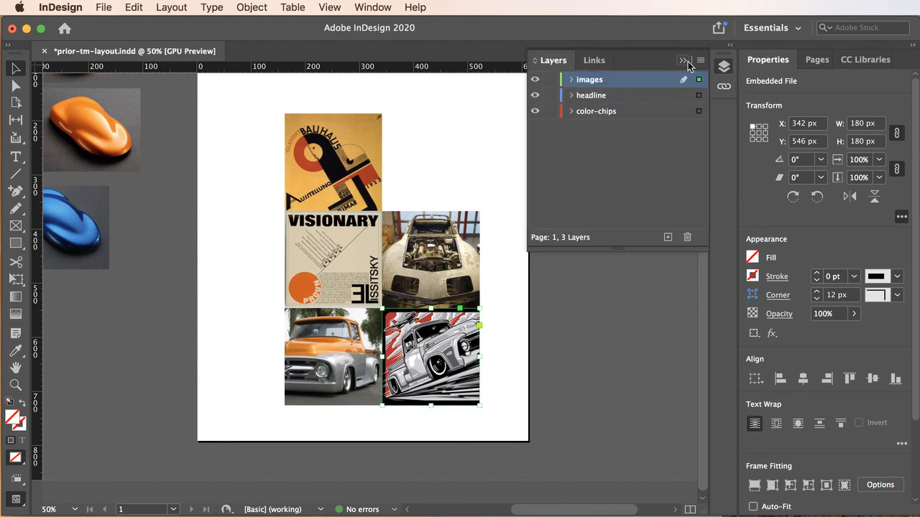
left_click(572, 79)
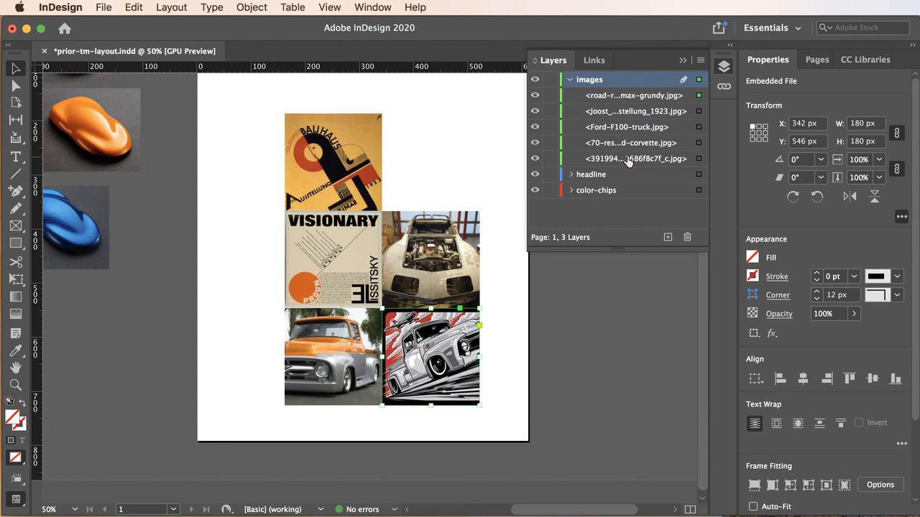
left_click(684, 61)
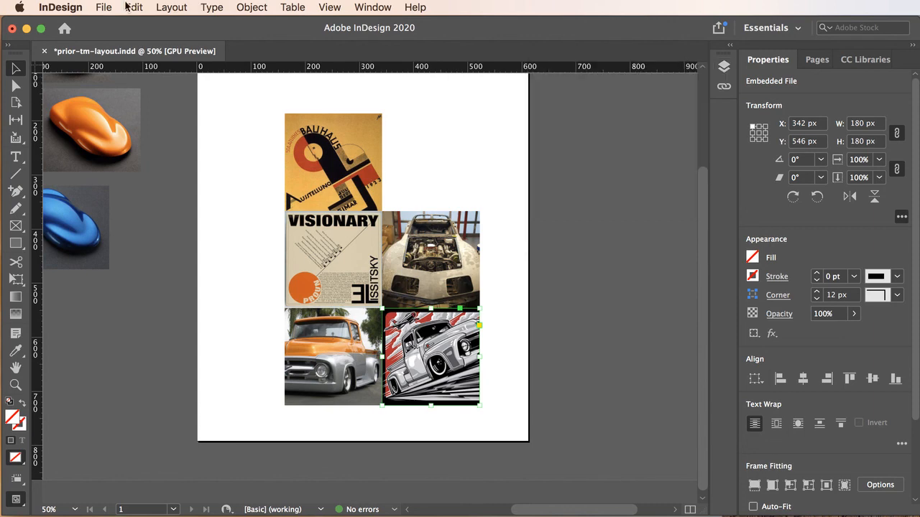
Save the document and start the Place command.
left_click(101, 7)
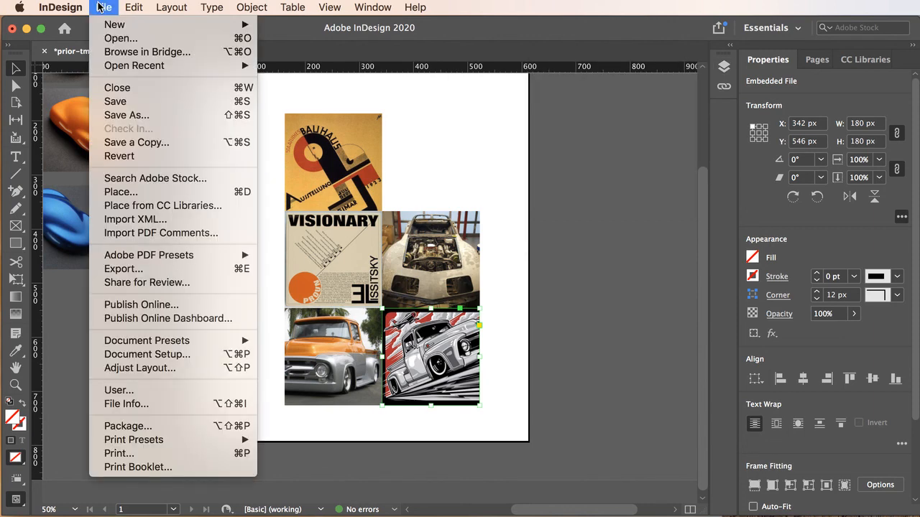
left_click(130, 102)
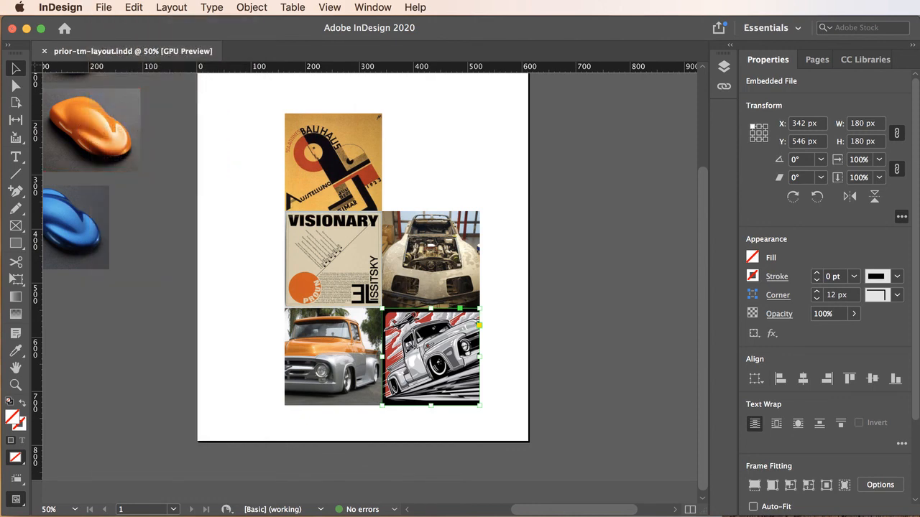
key("super+d")
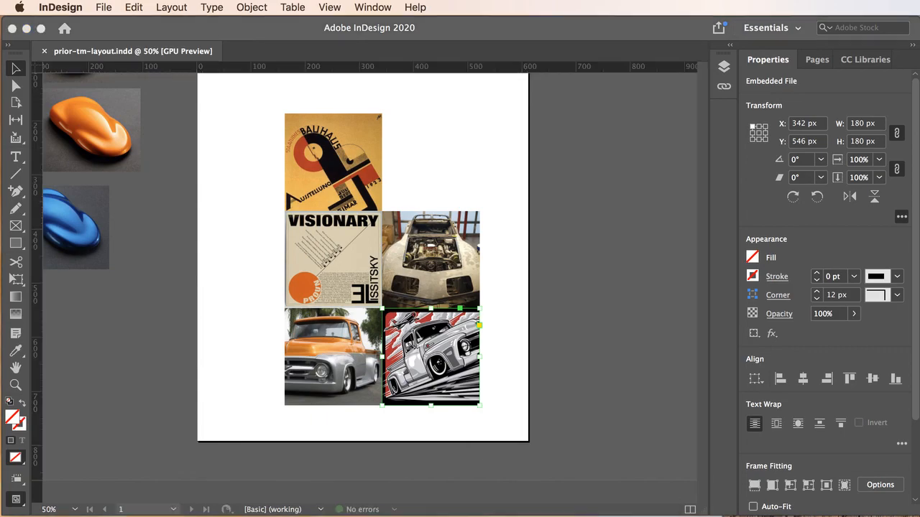